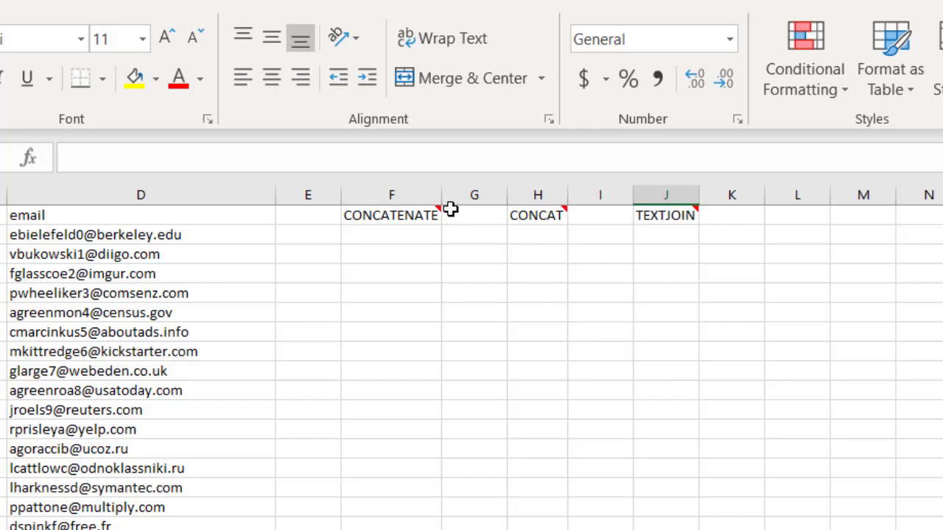
Read the version availability notes attached to the CONCATENATE, CONCAT and TEXTJOIN header cells.
mouse_move(402, 215)
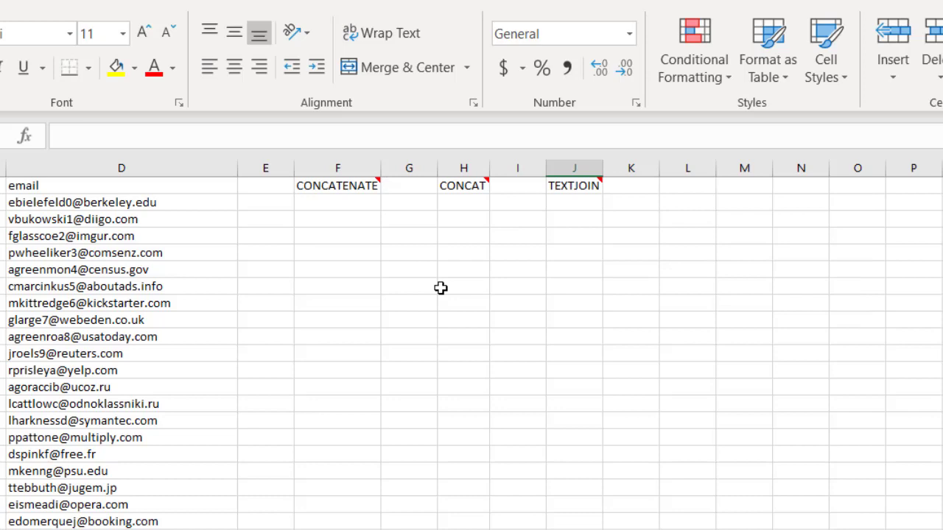
mouse_move(458, 187)
mouse_move(584, 185)
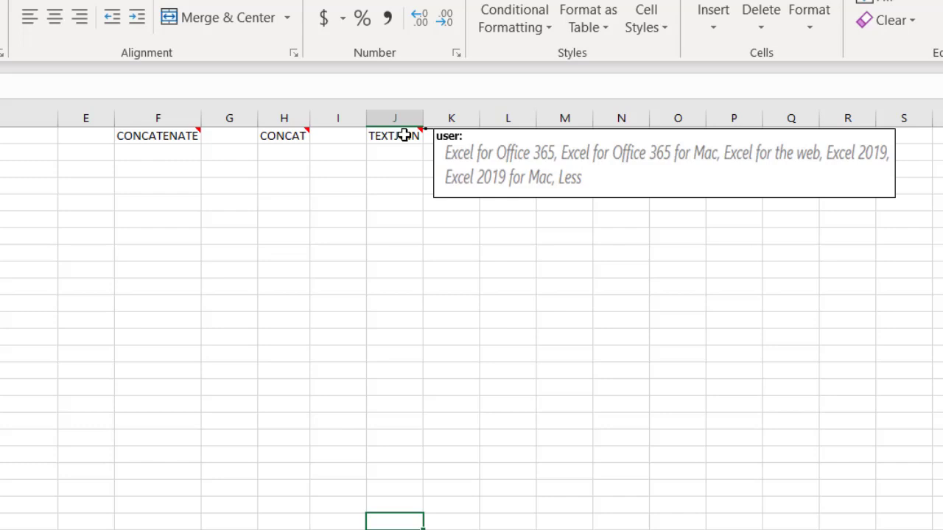
mouse_move(175, 135)
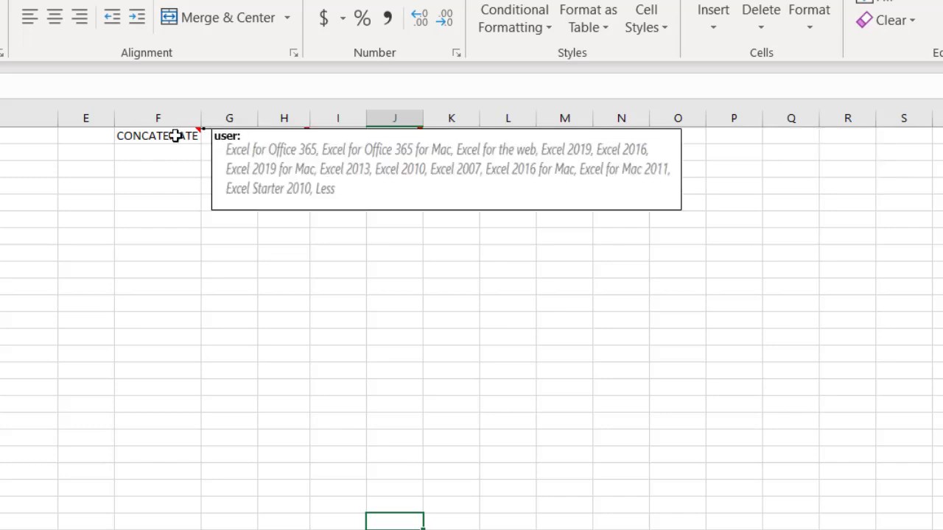
Enter =CONCATENATE(B3," ",C3) in F4 and fill the formula down through F26.
click(149, 179)
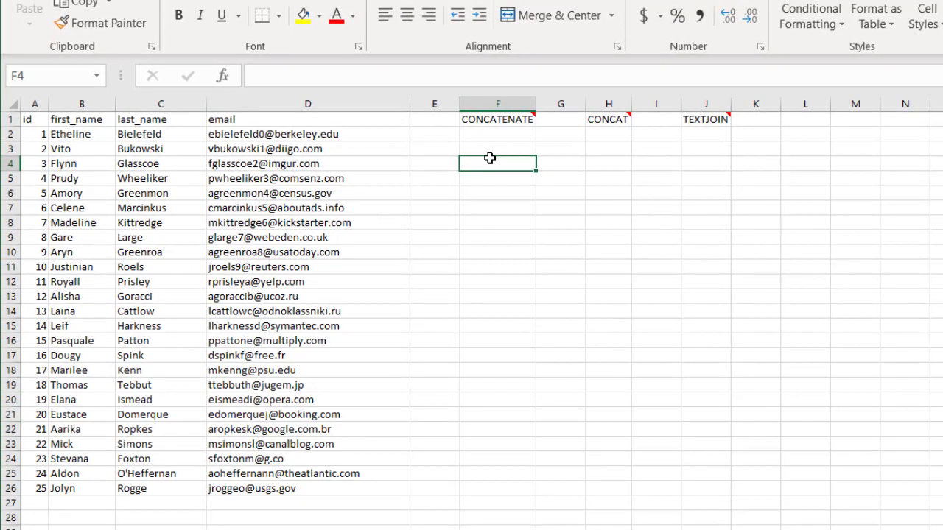
text(=con)
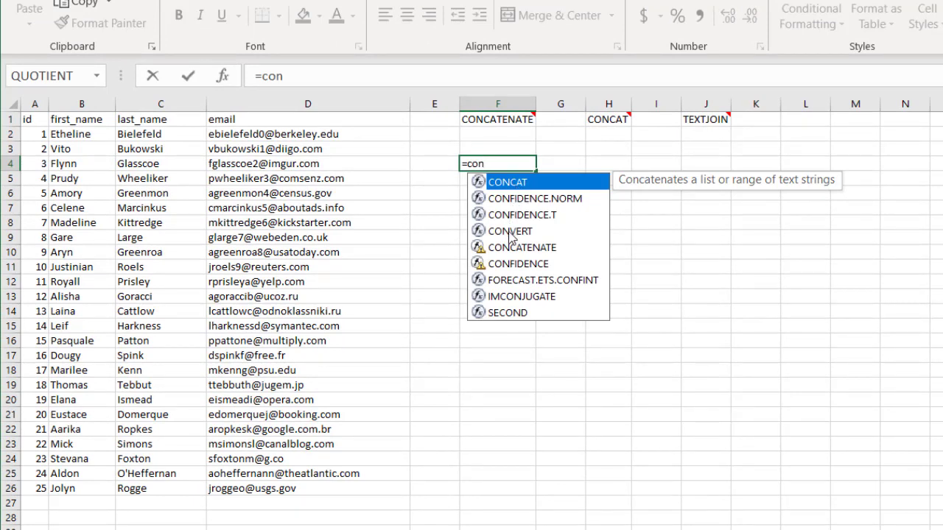
text(c)
double_click(518, 199)
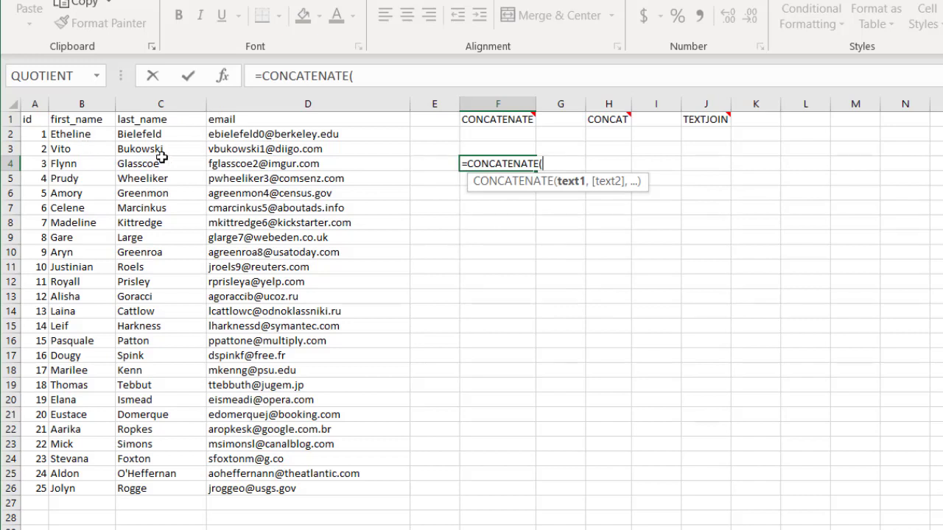
click(74, 149)
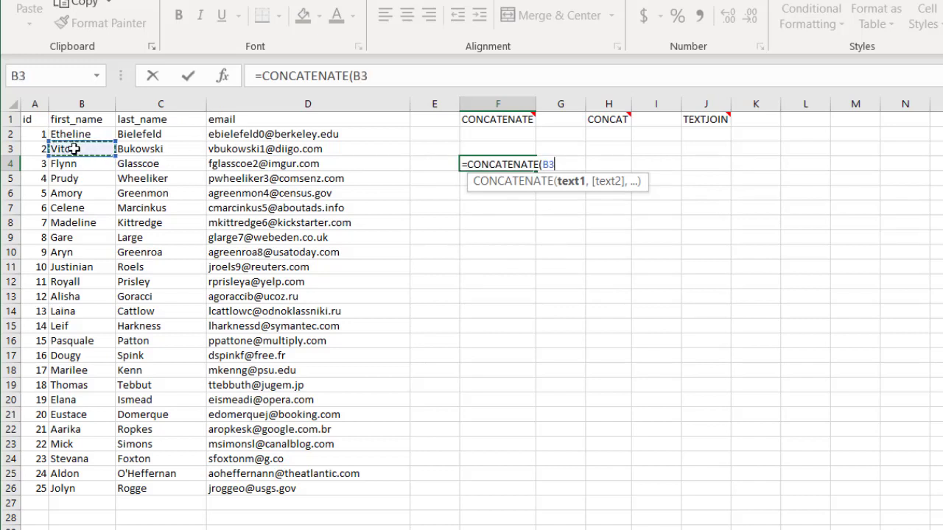
text(,")
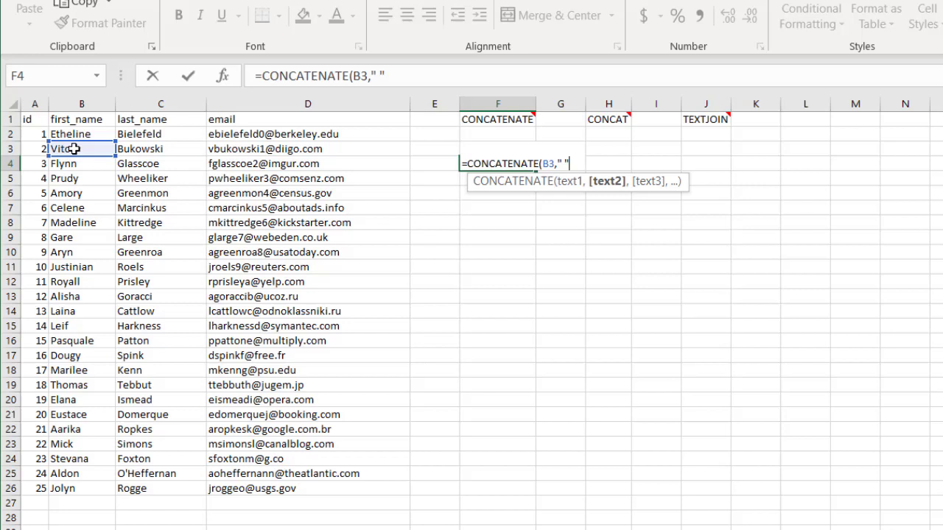
text( ",)
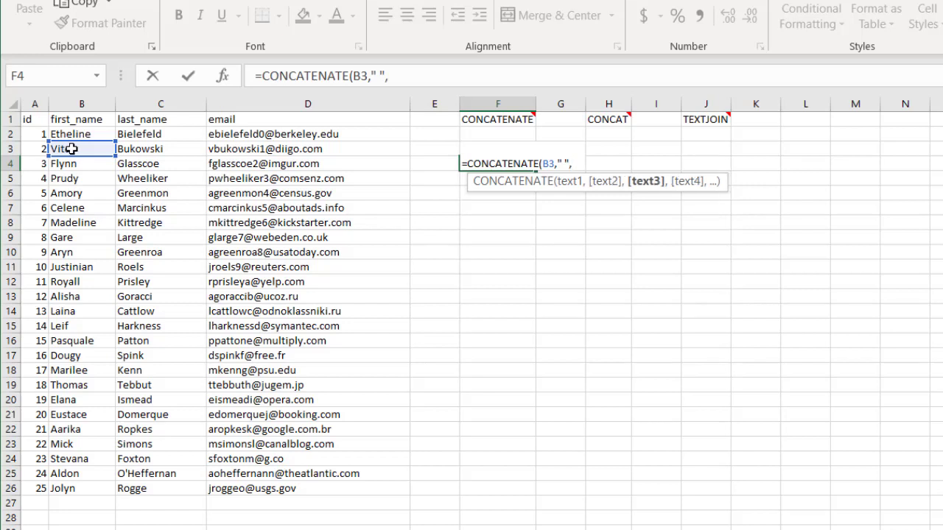
click(145, 148)
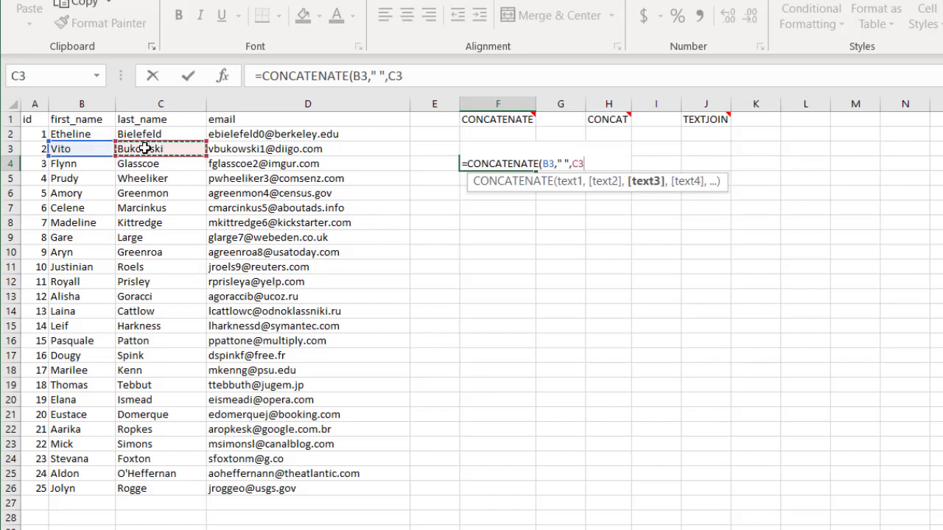
text())
key(Return)
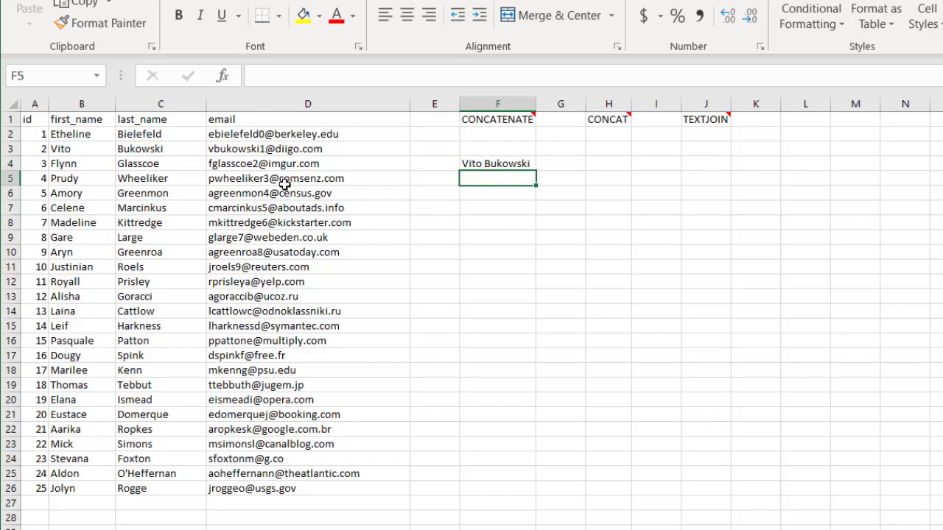
click(502, 165)
drag(537, 170, 521, 490)
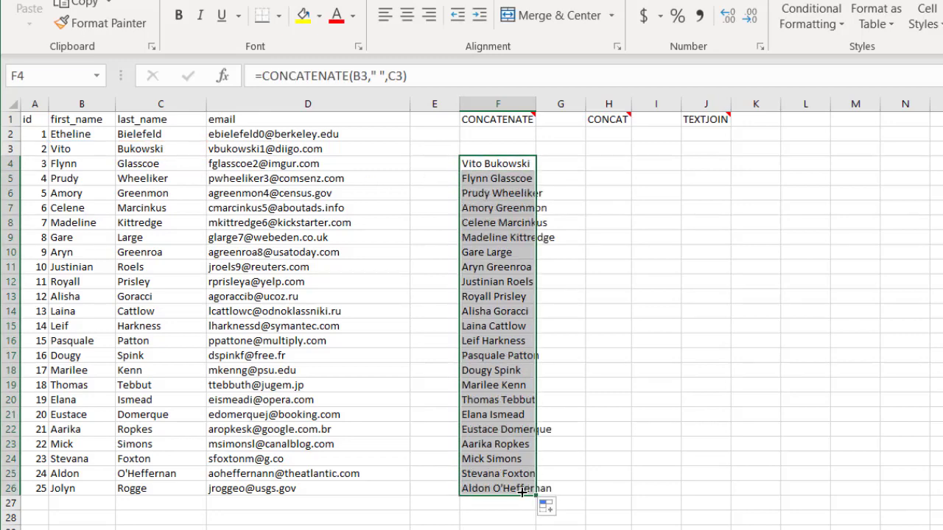
Enter =CONCAT(B4," ",C4) in H4 and fill the formula down through H26.
click(608, 165)
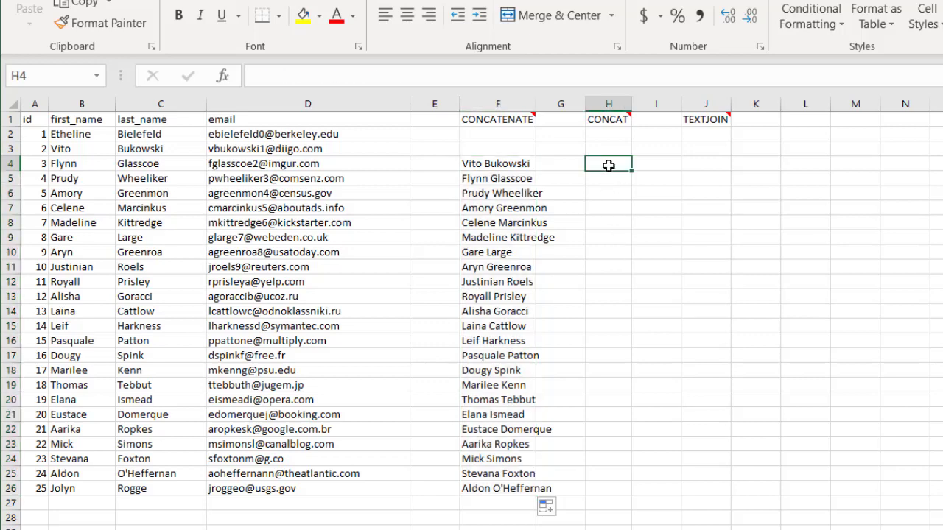
text(=conc)
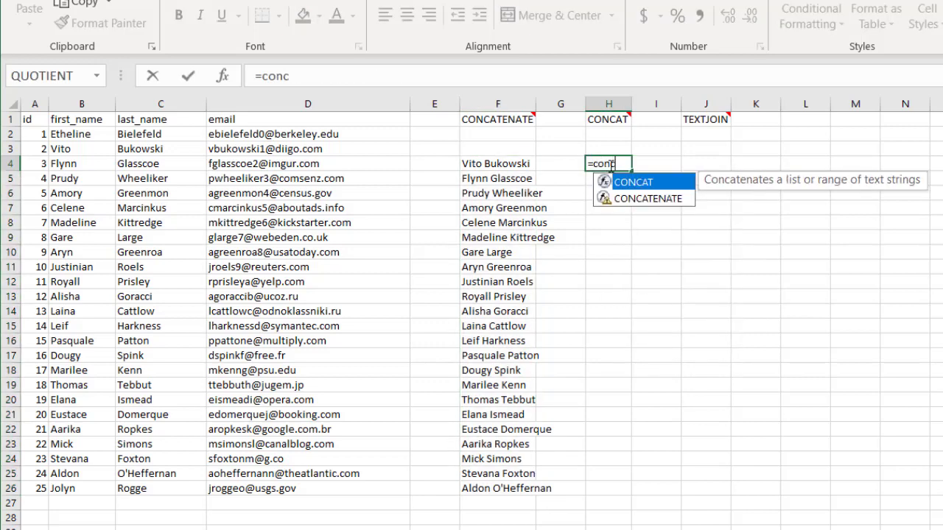
double_click(631, 182)
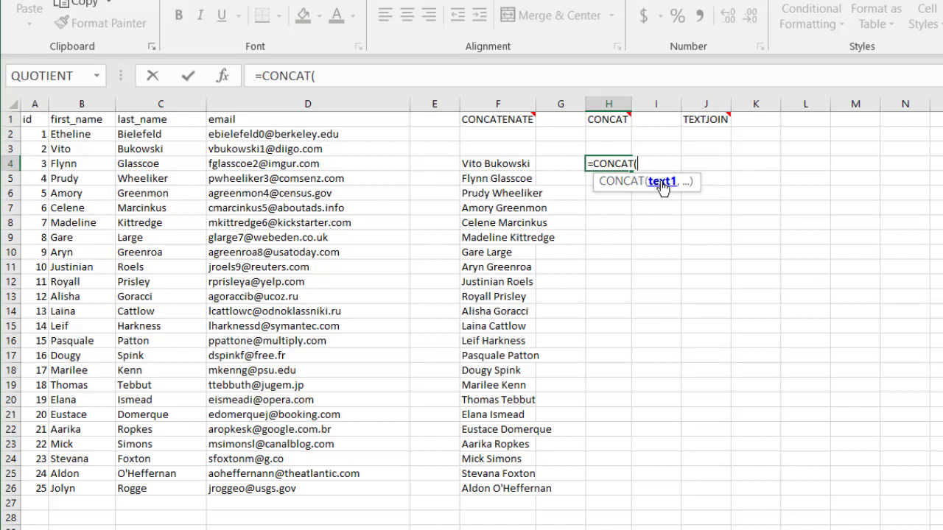
click(81, 164)
text(,")
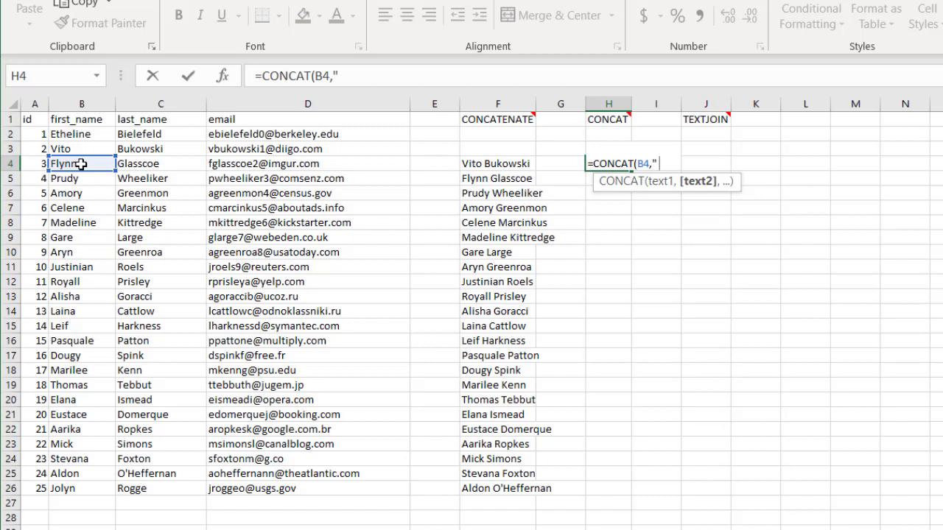
text( ",)
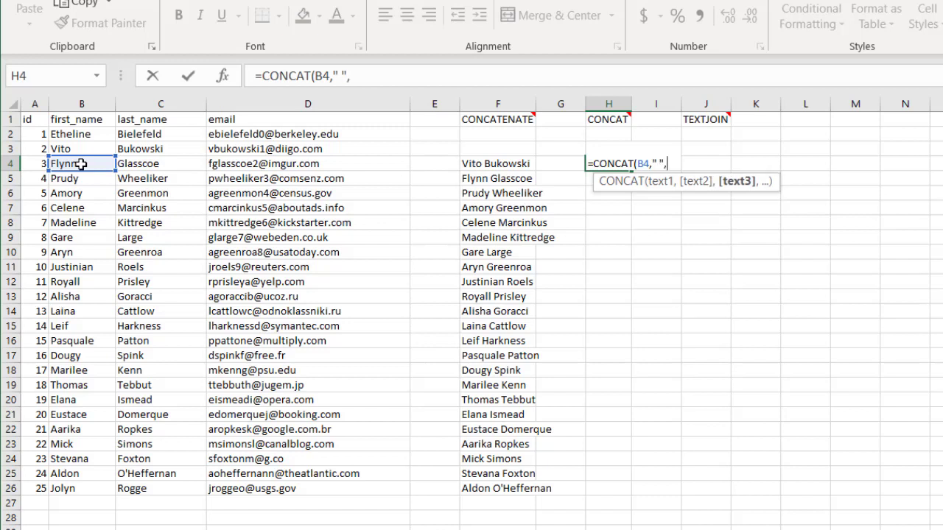
click(163, 163)
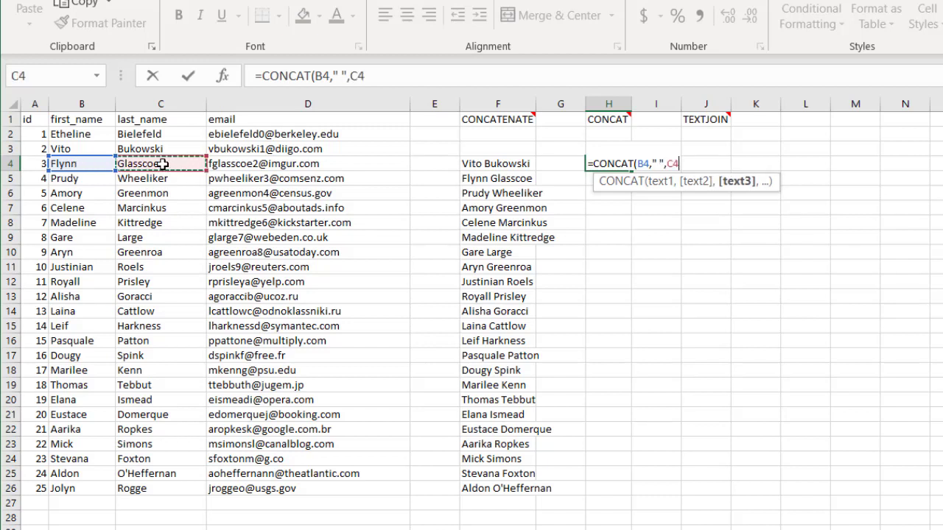
text())
key(Return)
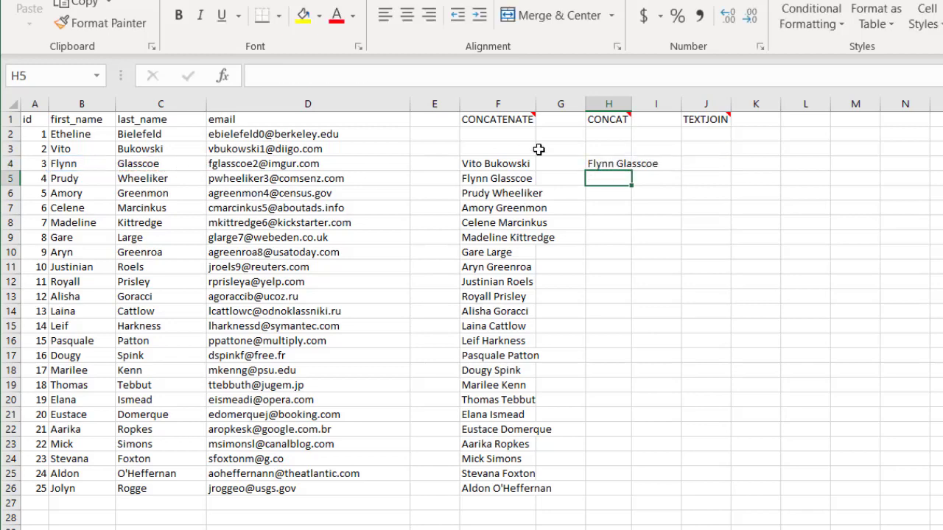
click(602, 160)
drag(630, 171, 631, 500)
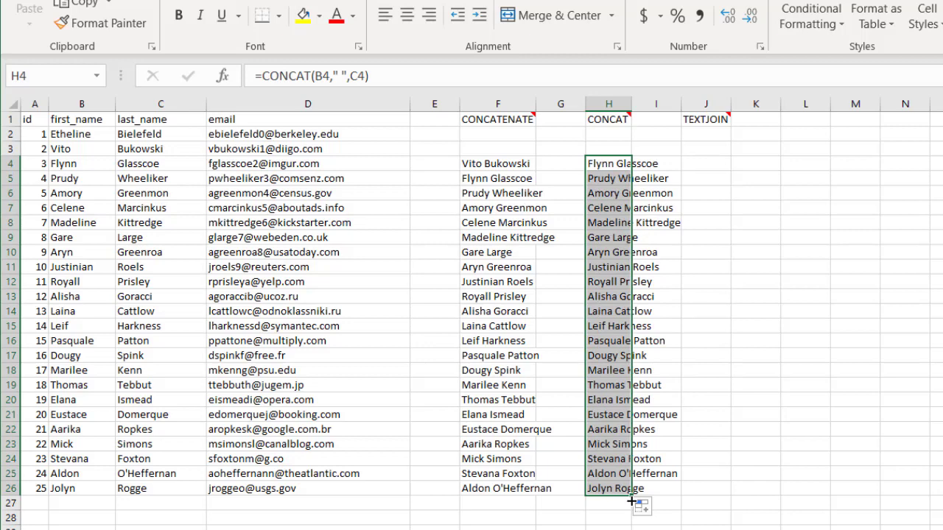
Clear the contents of cells F4:K27.
drag(500, 164, 751, 501)
key(Delete)
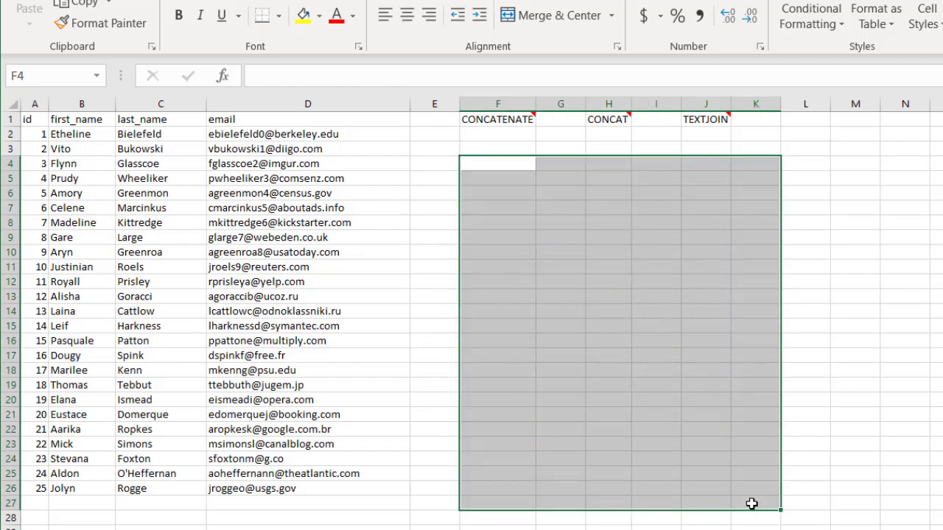
Join first name, last name and email as one range by entering =CONCAT(B4:D4) in H4.
click(622, 160)
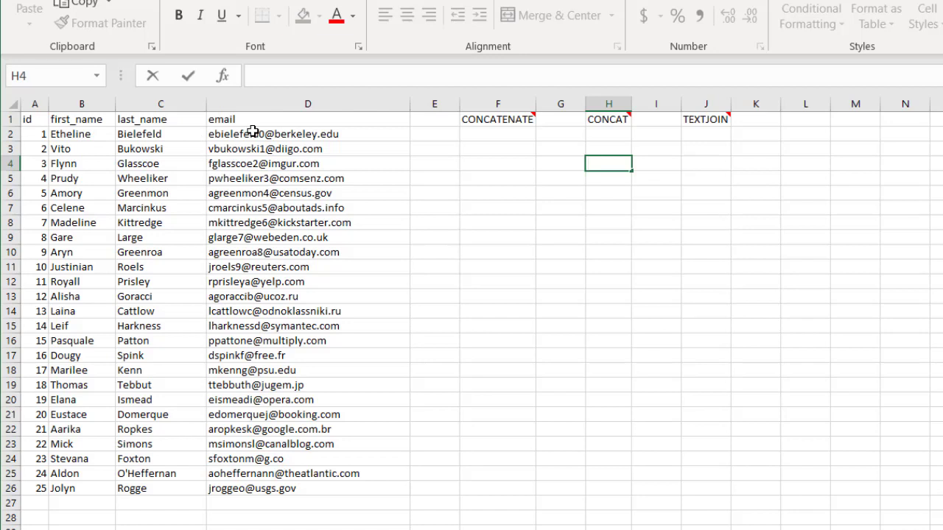
text(=conc)
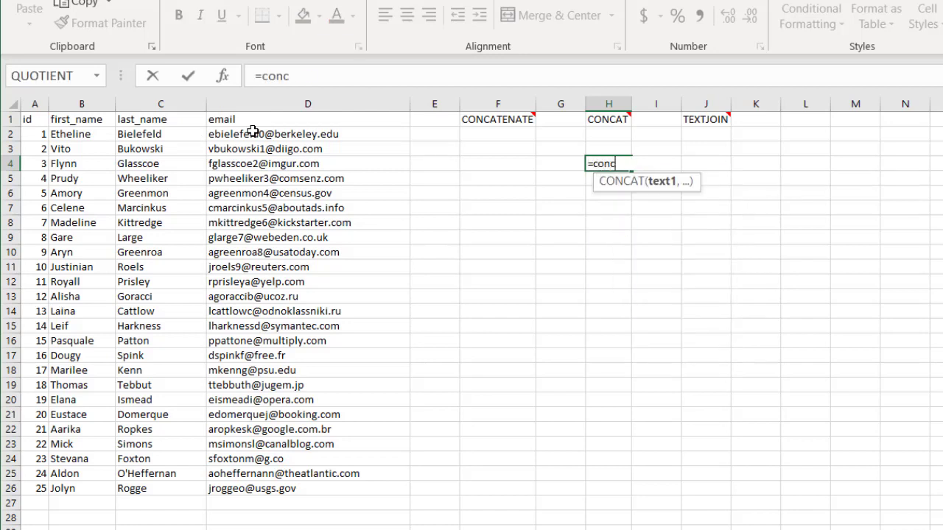
key(Tab)
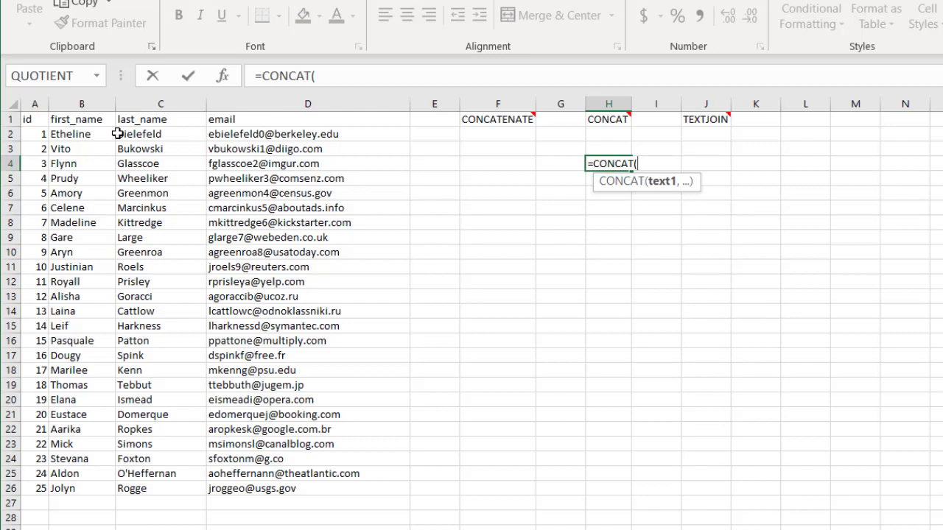
drag(74, 164, 252, 167)
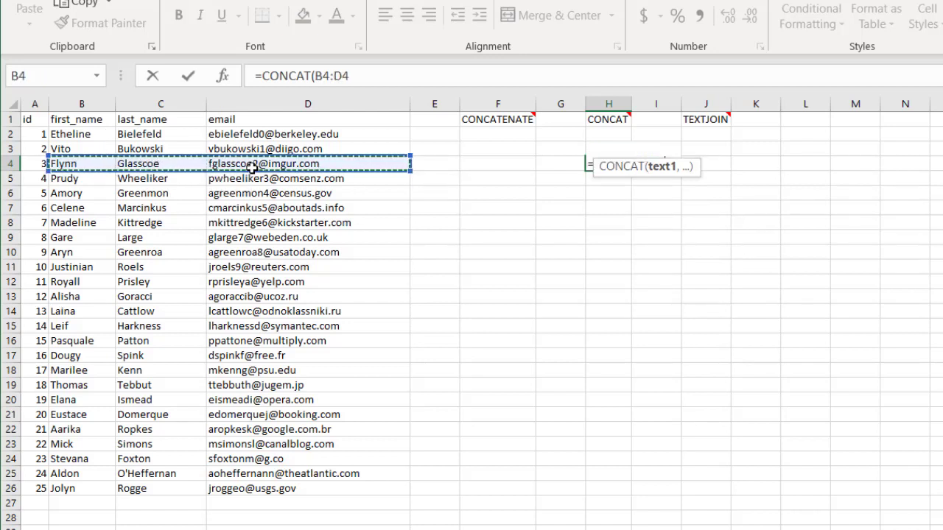
text())
key(Return)
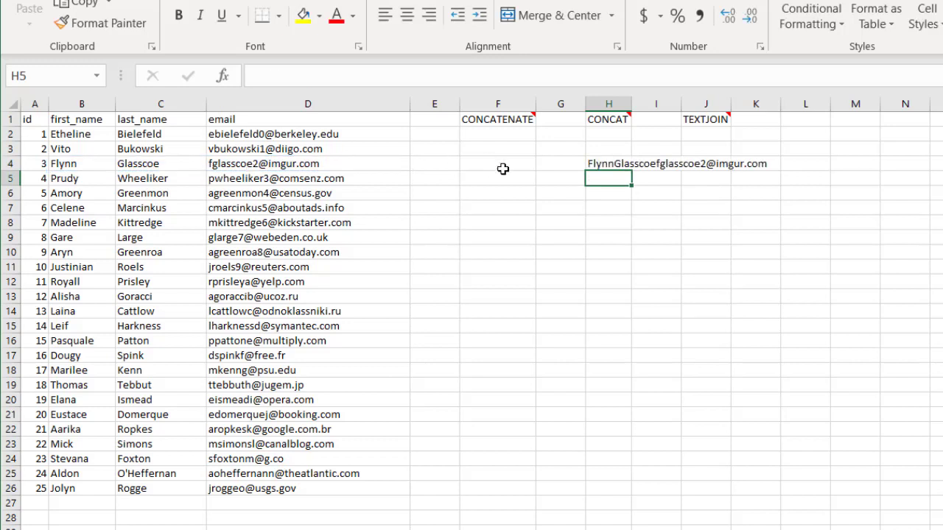
click(614, 166)
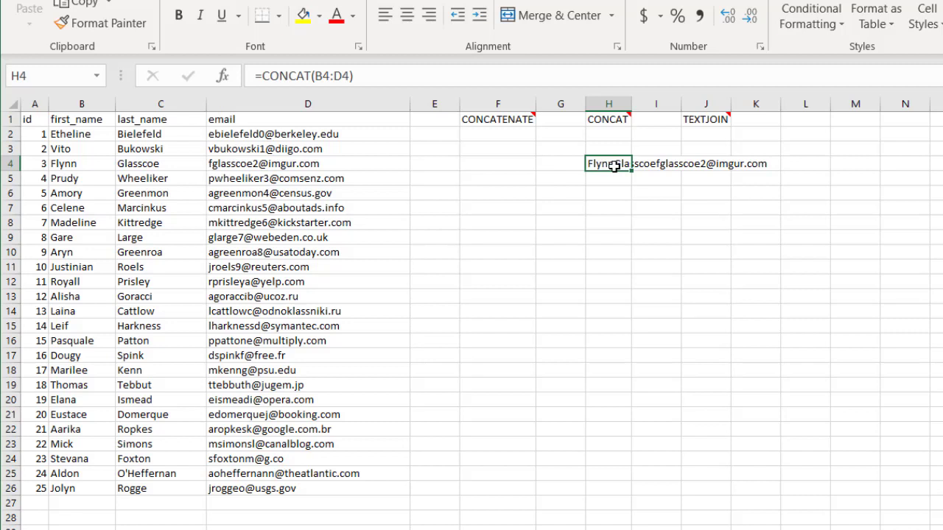
Try joining the same range with =CONCATENATE(B4:D4) in F4, and clear that cell.
click(487, 168)
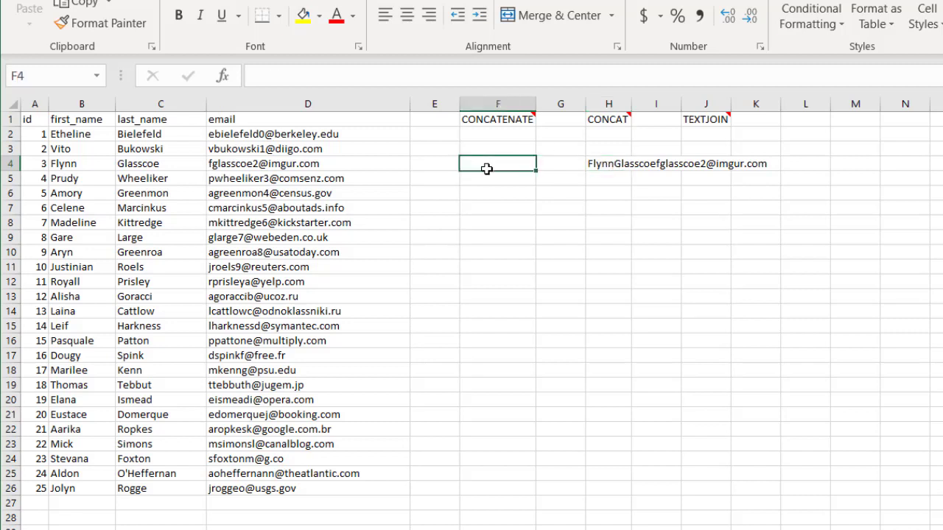
text(=)
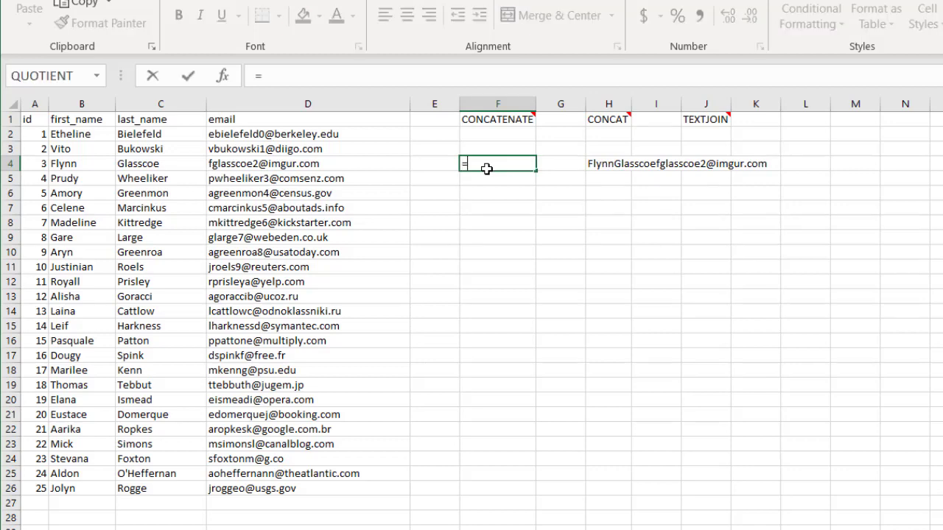
text(conc)
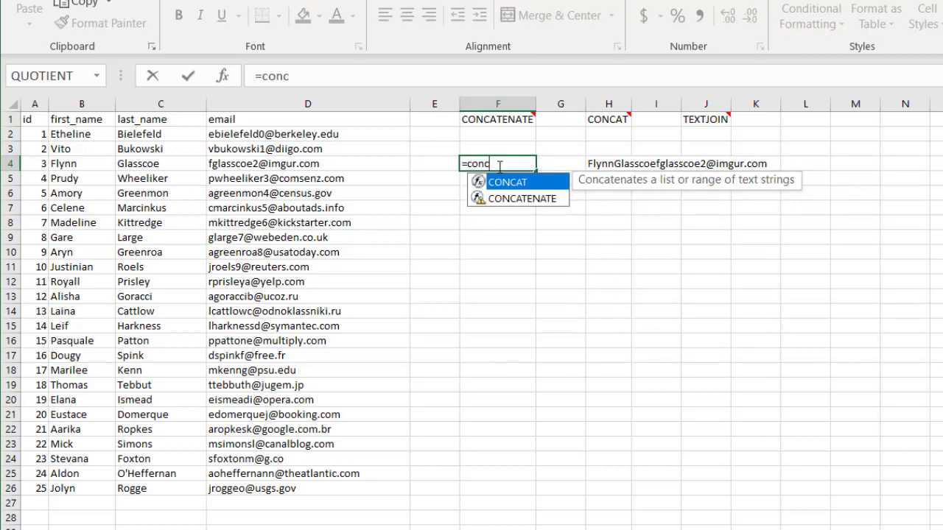
double_click(518, 199)
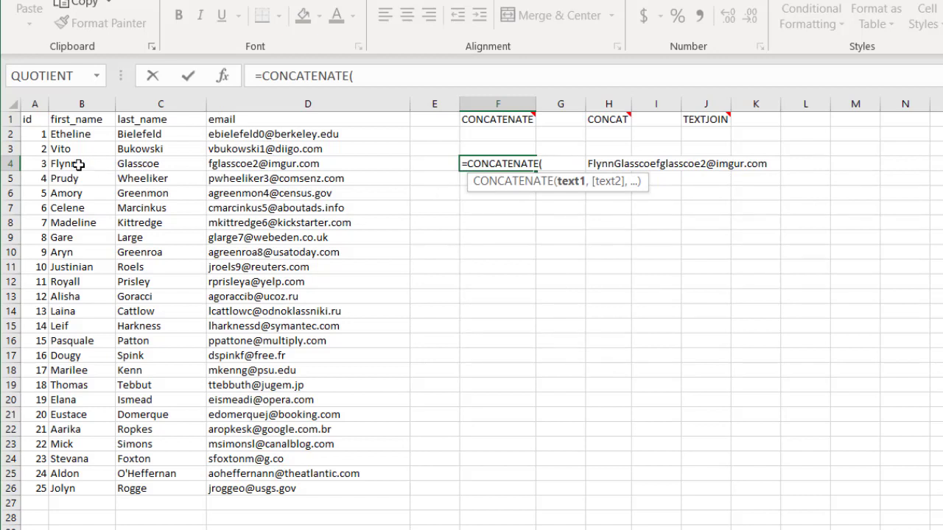
drag(91, 162, 248, 157)
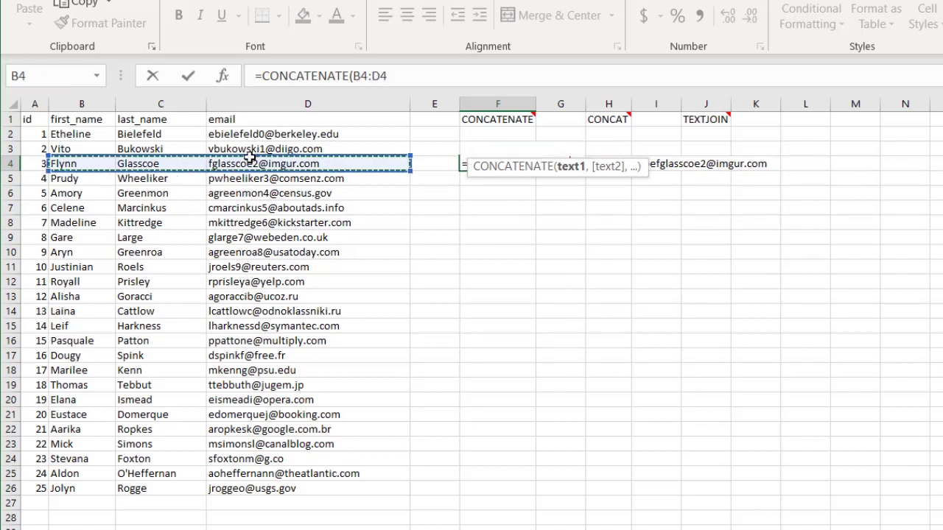
text())
key(Return)
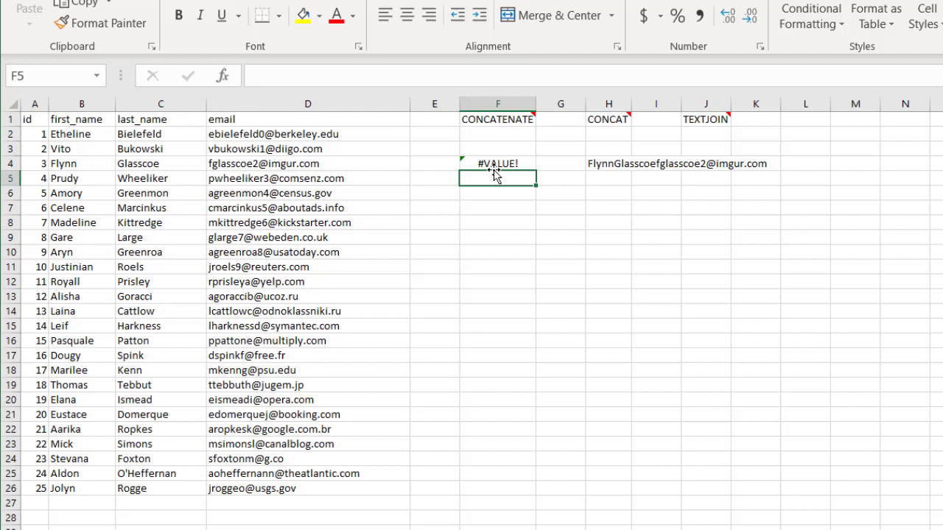
click(512, 163)
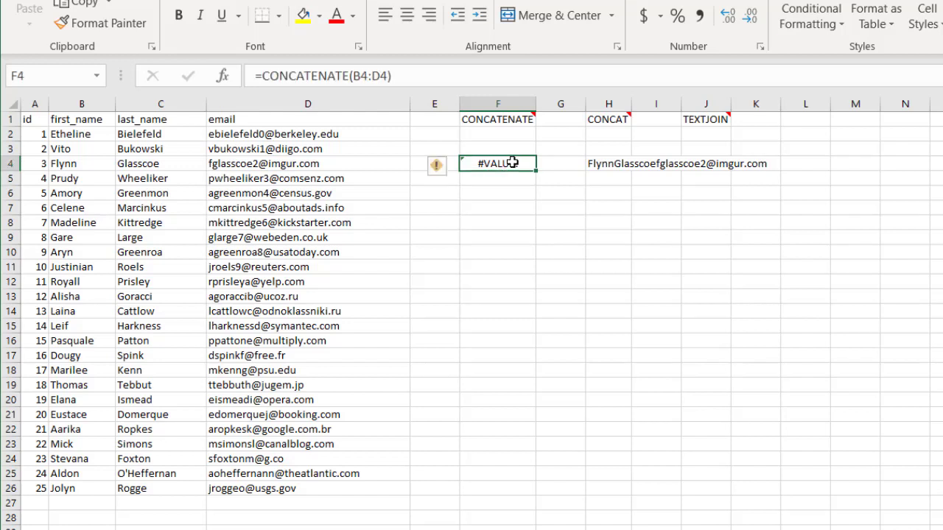
key(Delete)
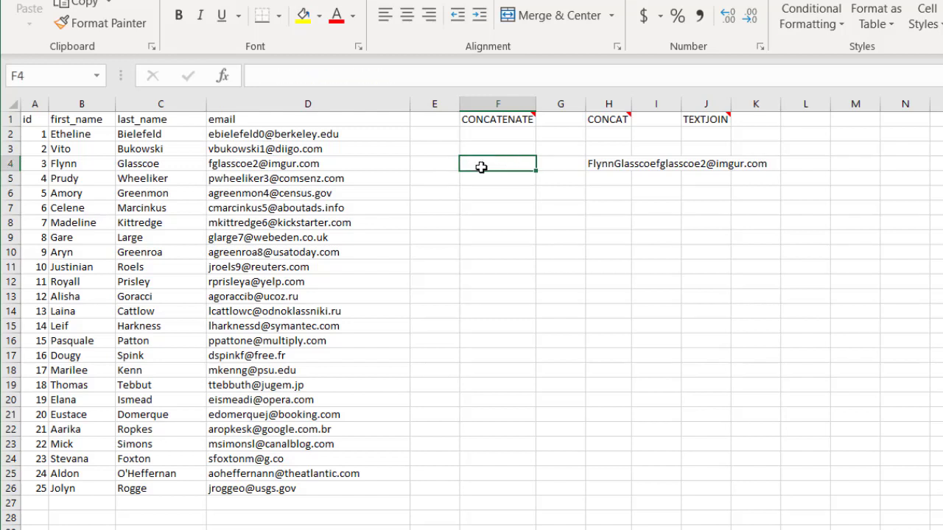
Join first name, last name and email as separate cell references by entering =CONCATENATE(B4,C4,D4) in F4.
text(=cpn)
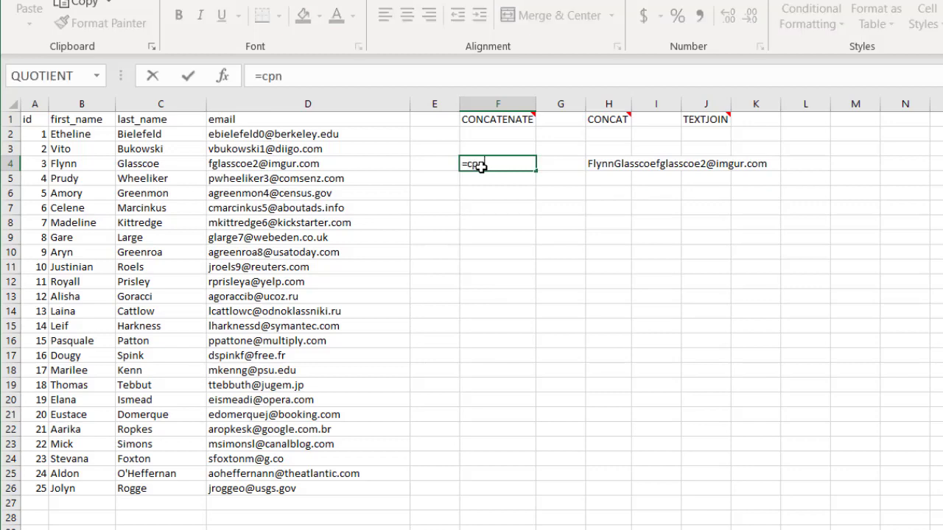
key(BackSpace)
key(BackSpace)
text(ponc)
key(BackSpace)
key(BackSpace)
key(BackSpace)
key(BackSpace)
text(onc)
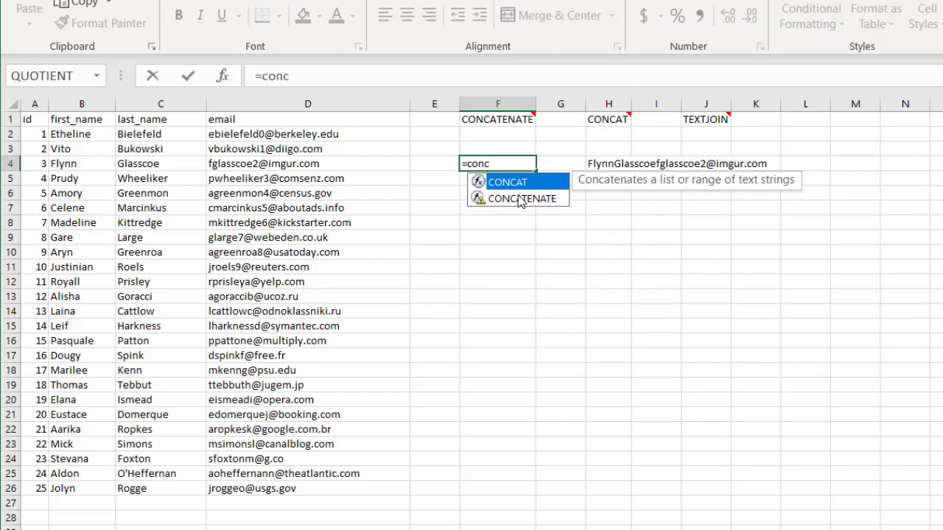
double_click(518, 196)
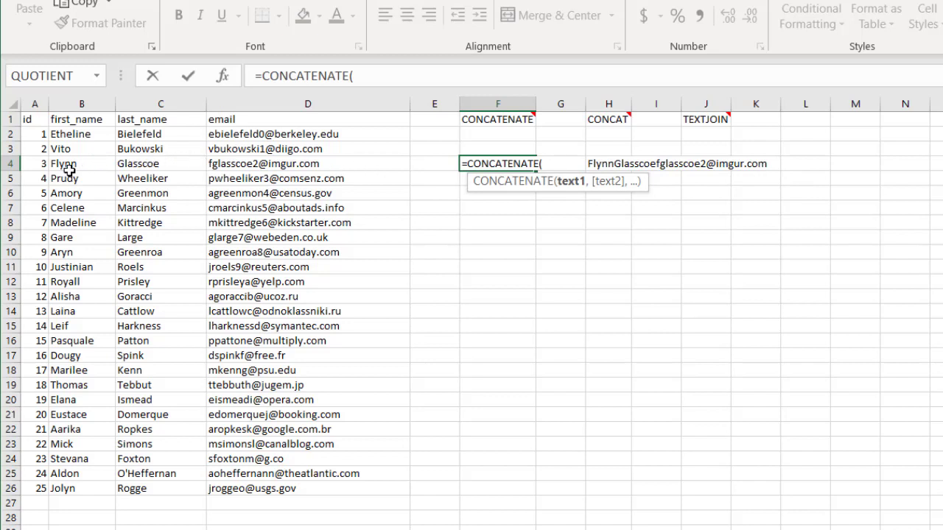
key(ctrl)
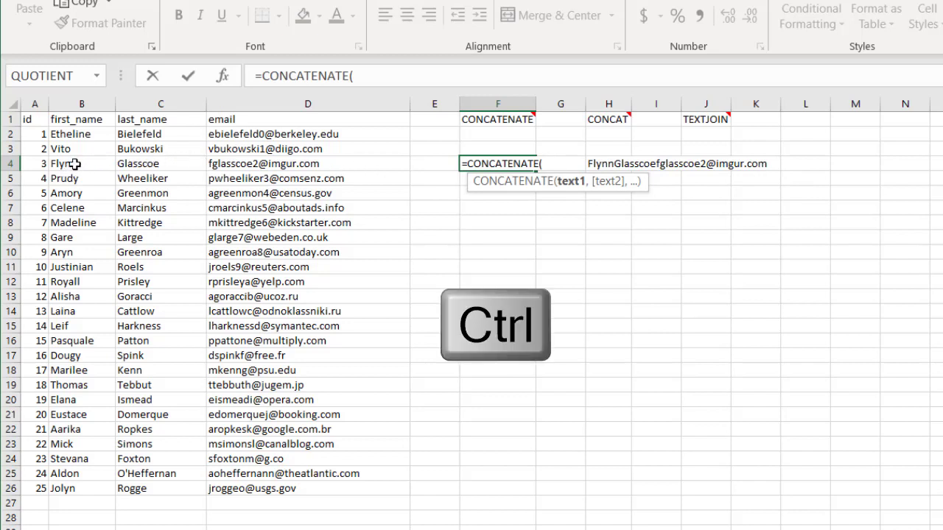
click(74, 165)
ctrl+click(137, 164)
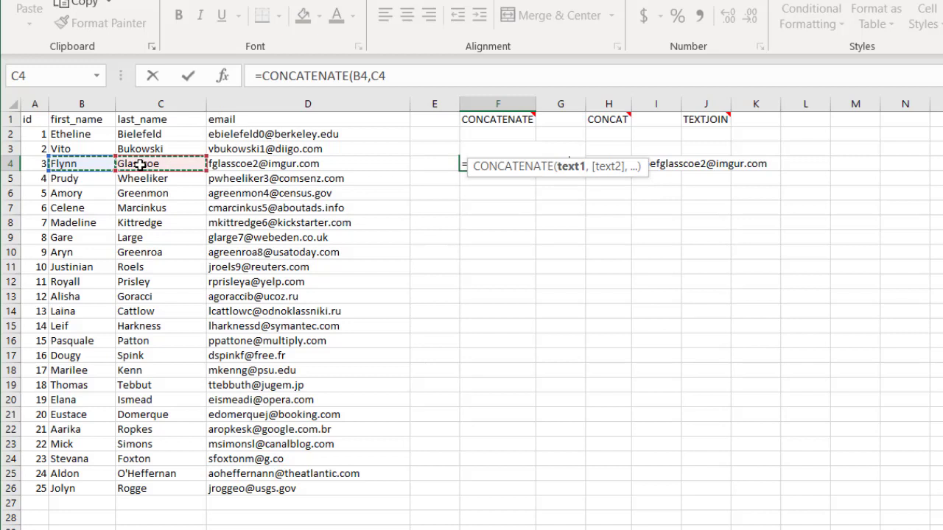
ctrl+click(228, 164)
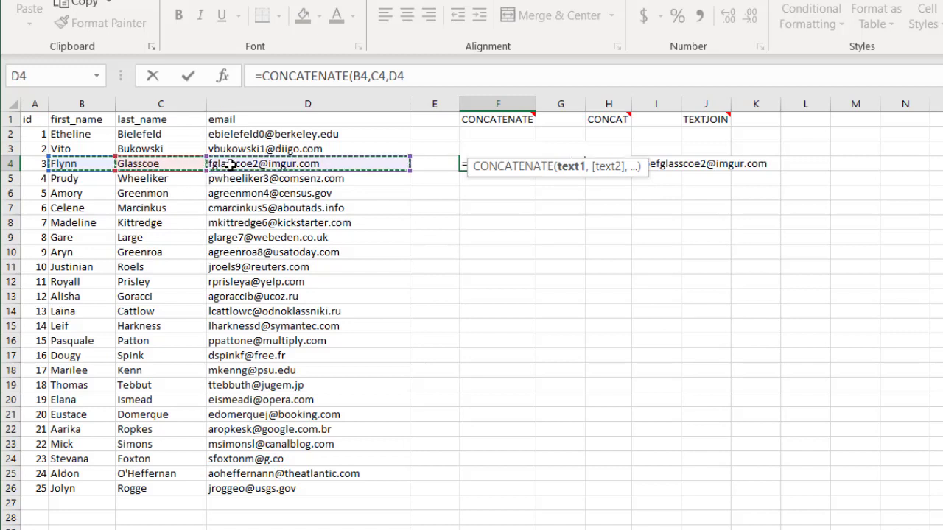
text(0)
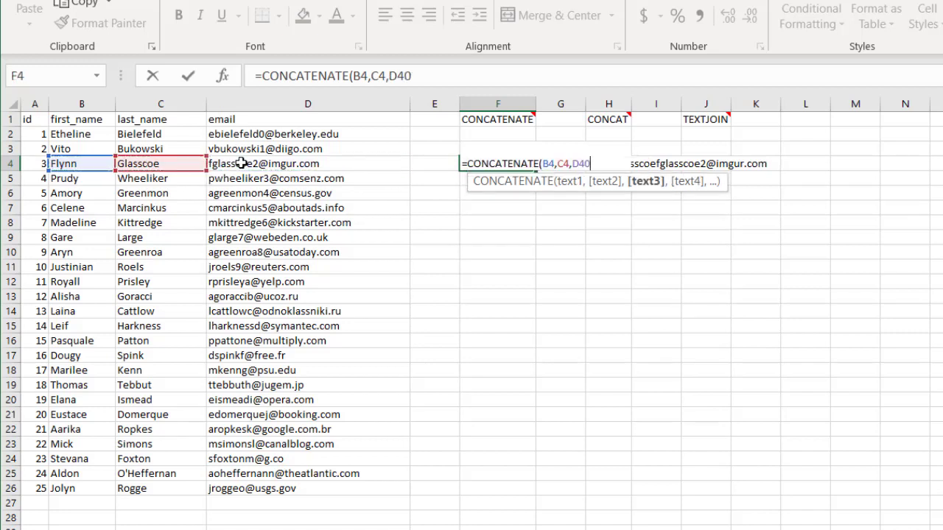
click(436, 79)
key(BackSpace)
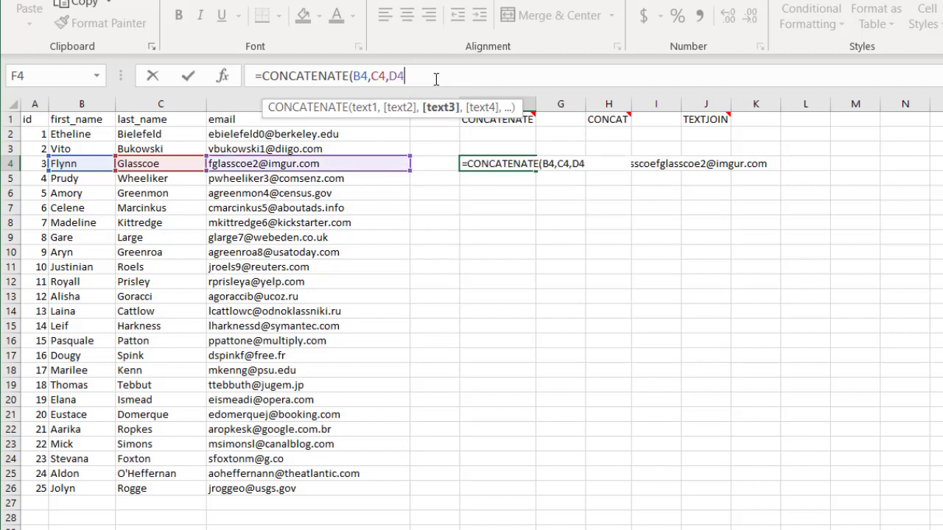
text())
key(Return)
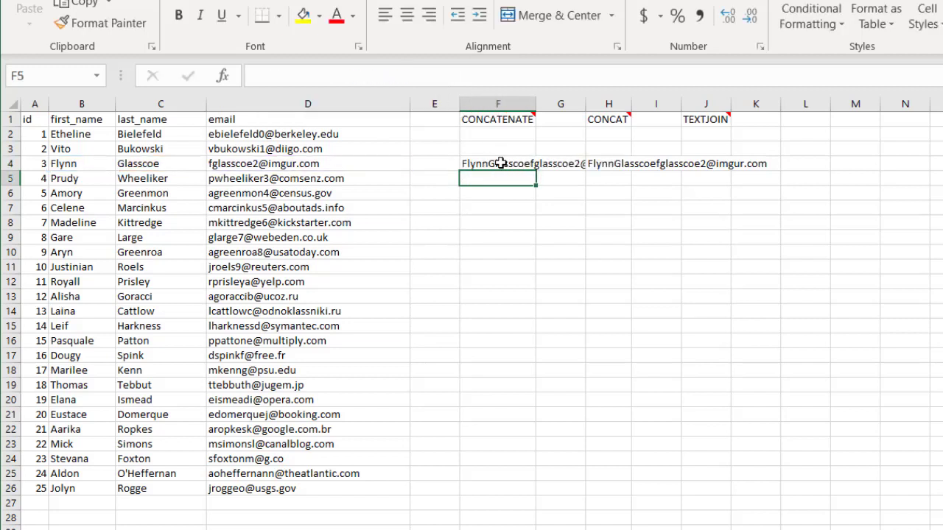
Compare the formulas in F4 and H4, and clear the contents of cells F4:H4.
click(500, 163)
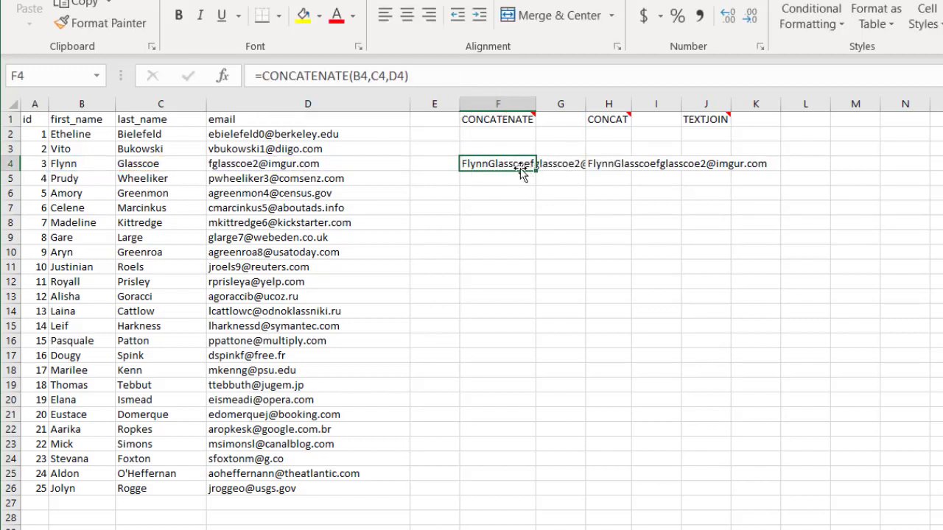
click(612, 163)
click(530, 160)
drag(530, 160, 604, 157)
key(Delete)
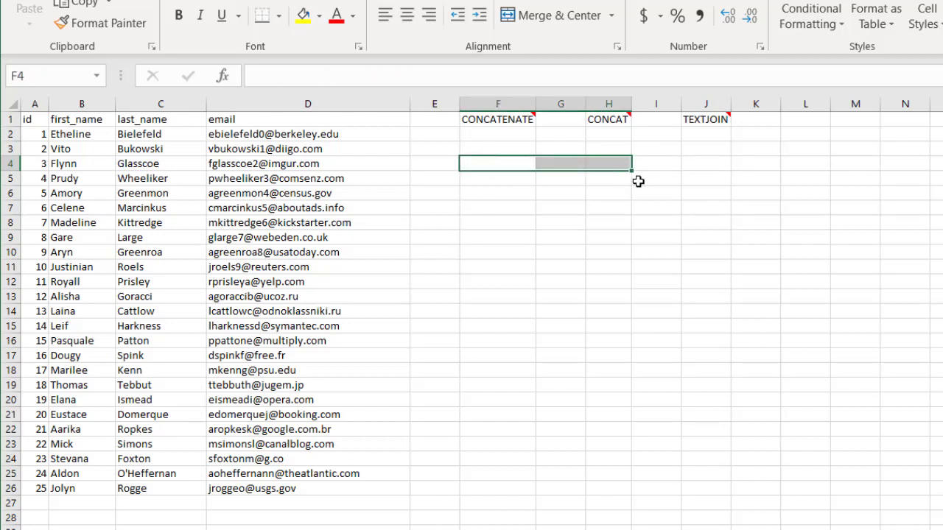
Join the whole email column into one comma-separated list by entering =TEXTJOIN(", ",TRUE,D2:D26) in J3.
click(705, 165)
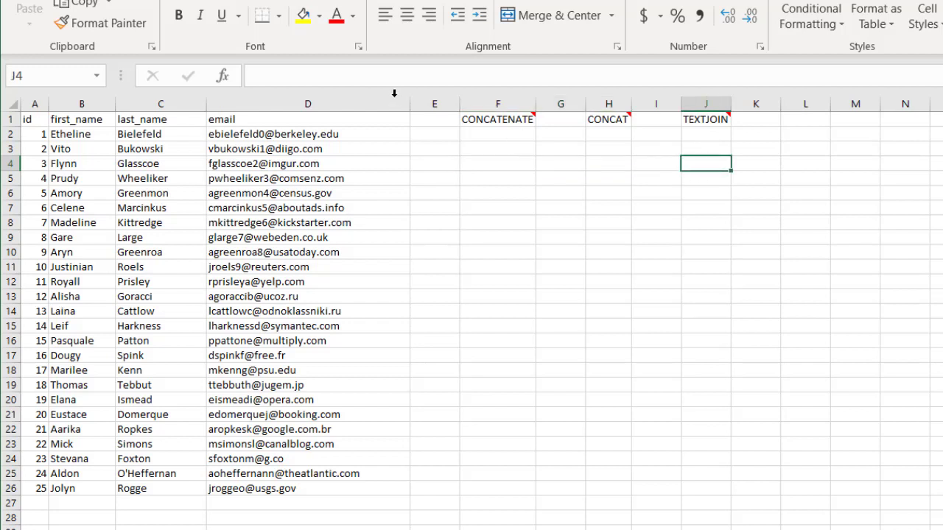
drag(364, 133, 339, 487)
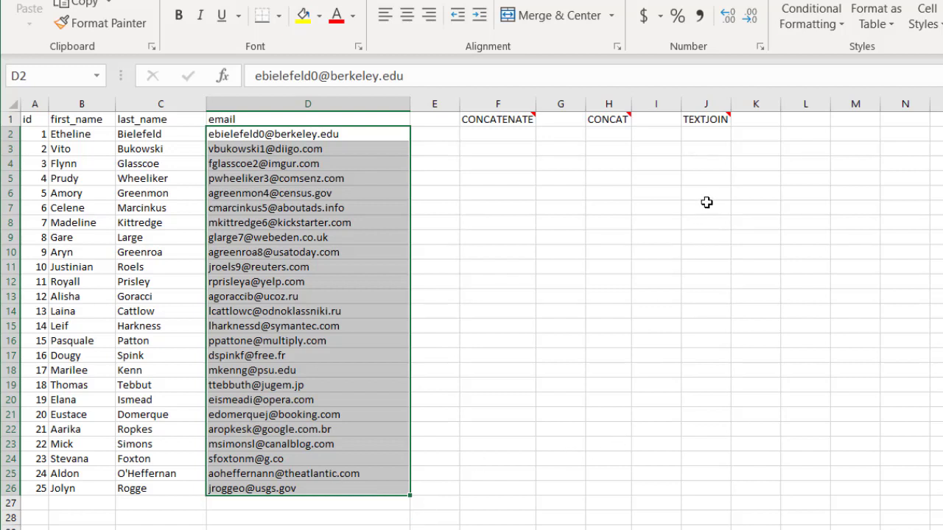
click(708, 152)
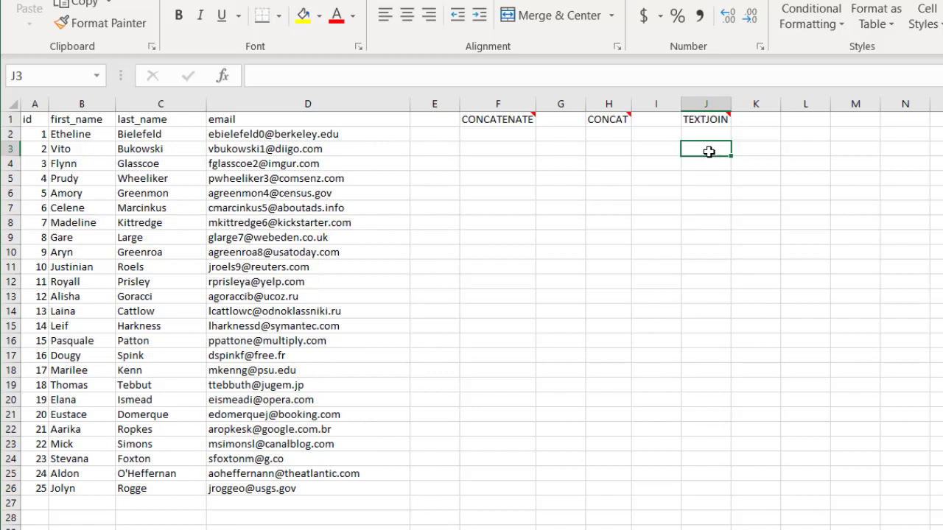
text(=)
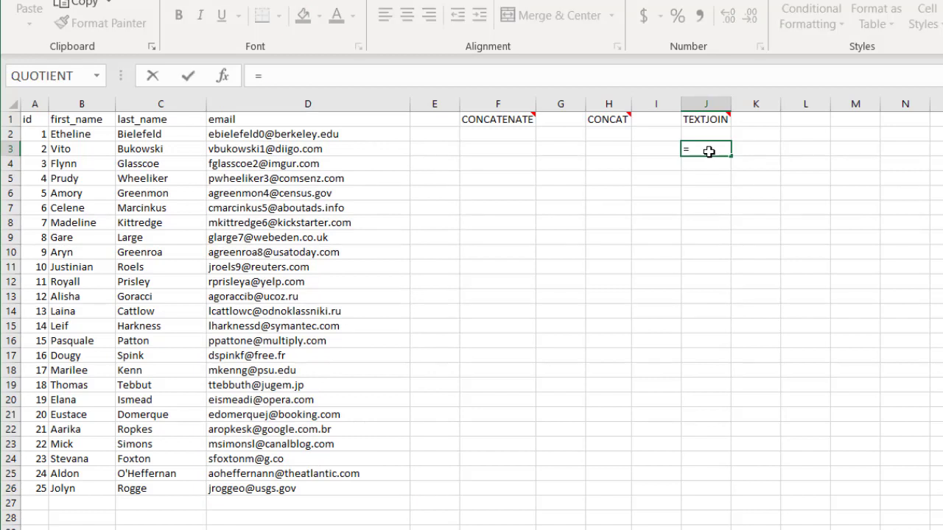
text(ytex)
key(BackSpace)
key(BackSpace)
key(BackSpace)
key(BackSpace)
text(tex)
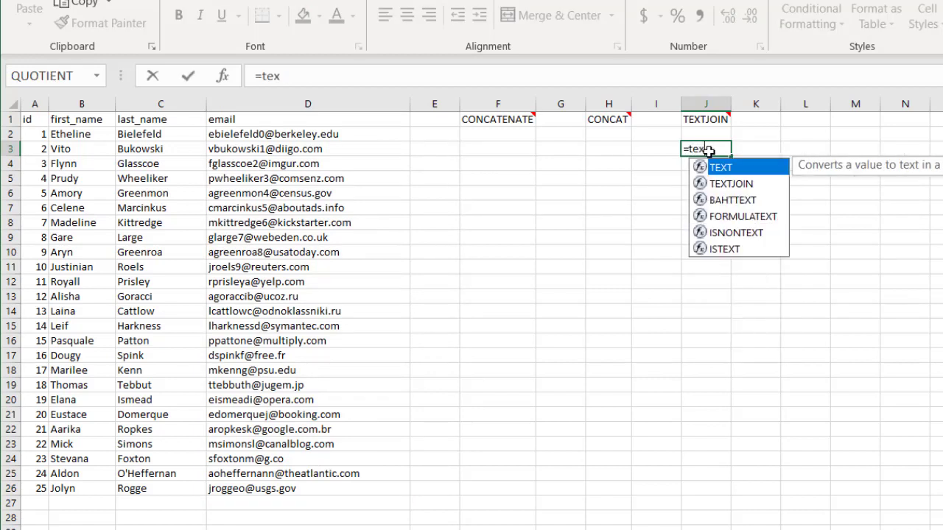
click(740, 184)
double_click(740, 184)
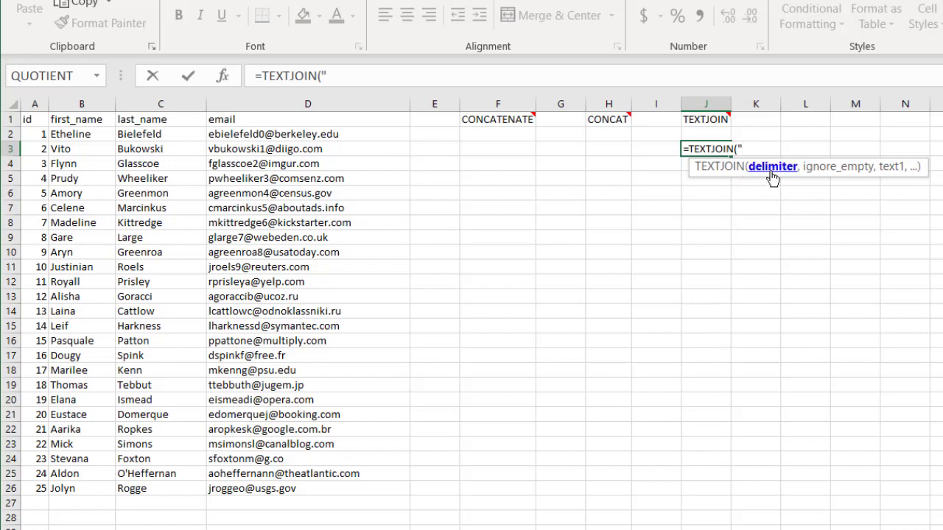
text(", ",)
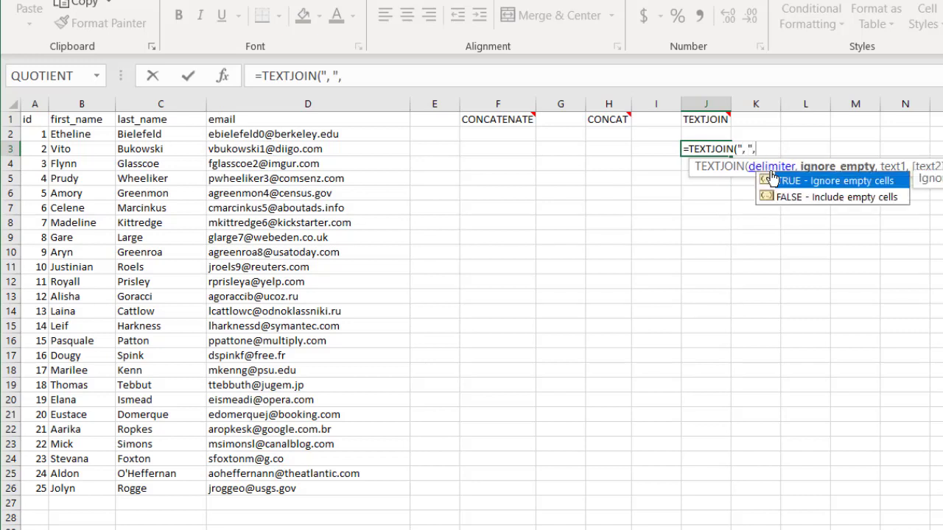
double_click(838, 181)
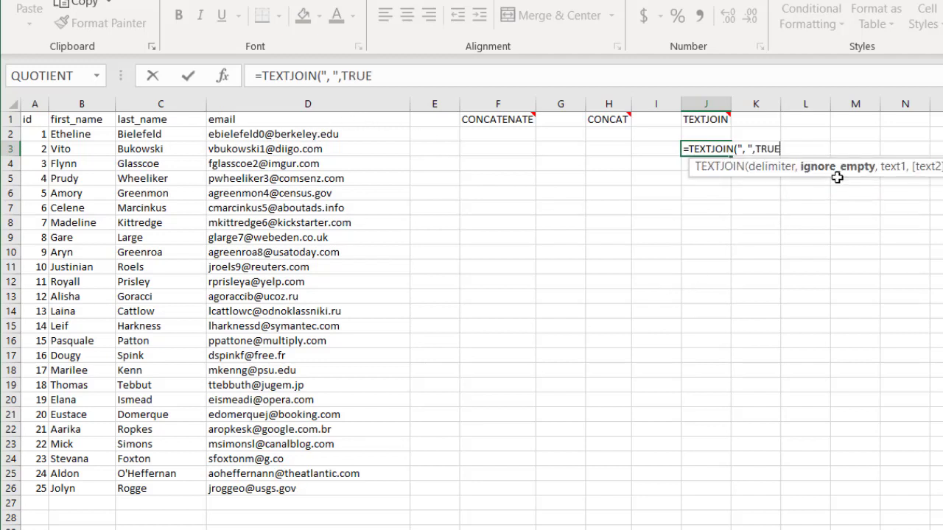
text(,)
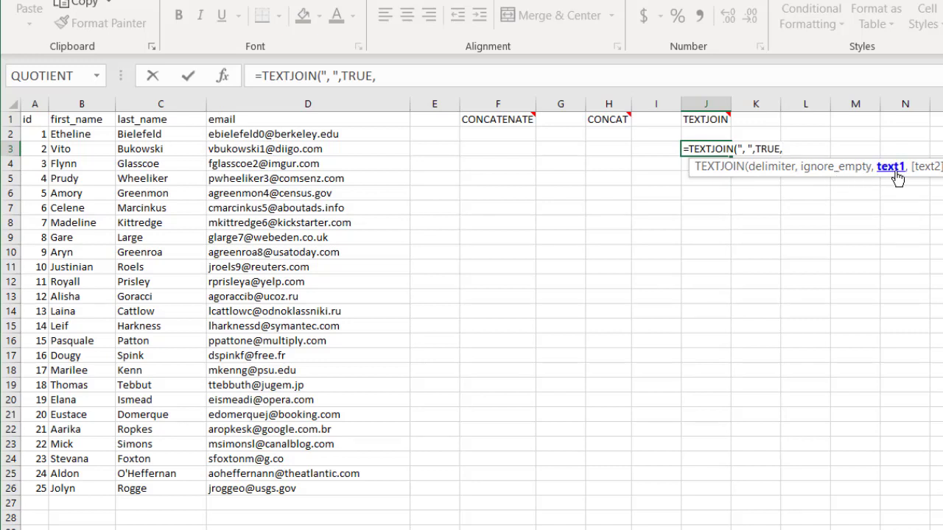
drag(351, 134, 336, 490)
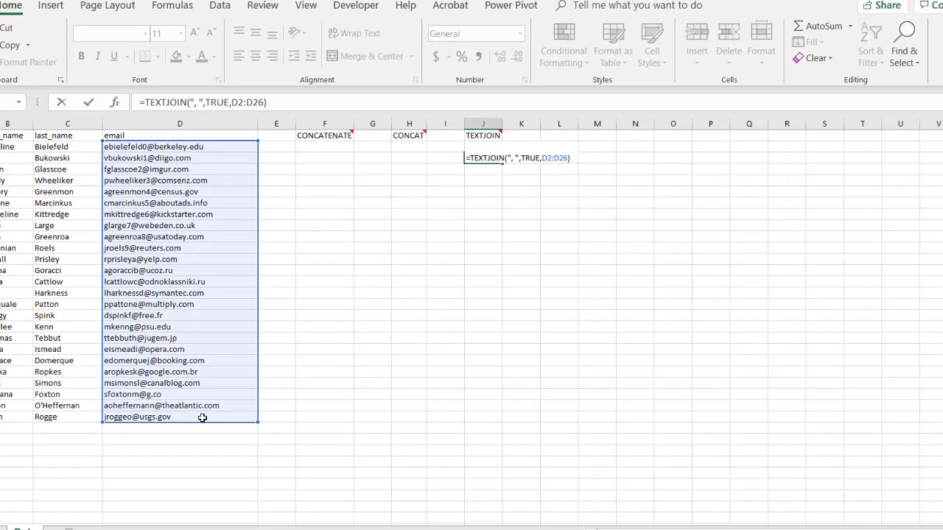
key(Return)
key(Up)
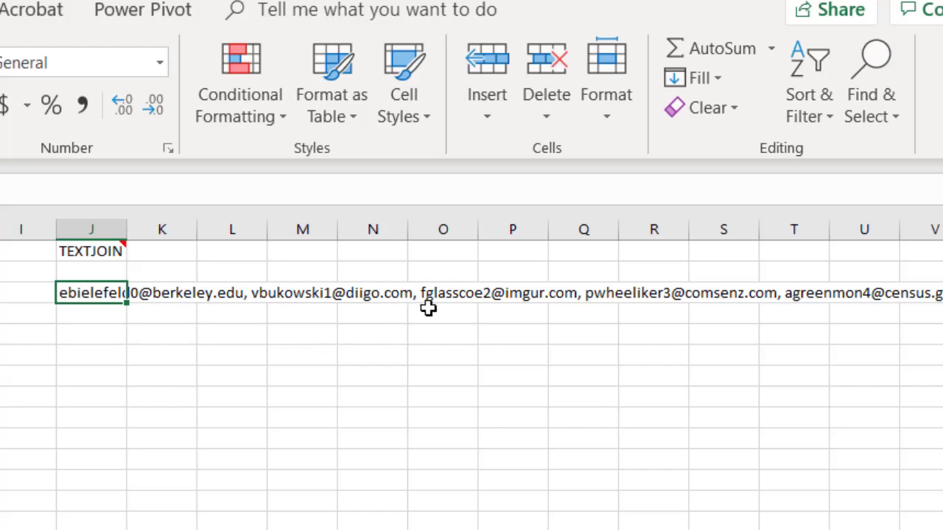
click(145, 456)
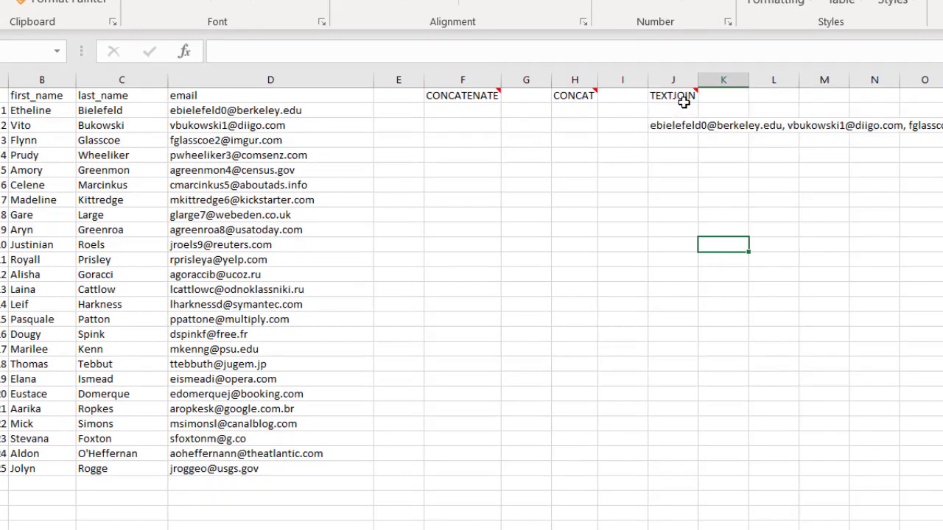
Reference the first email in the CONCATENATE column by entering =D2 in F2.
mouse_move(643, 103)
click(447, 110)
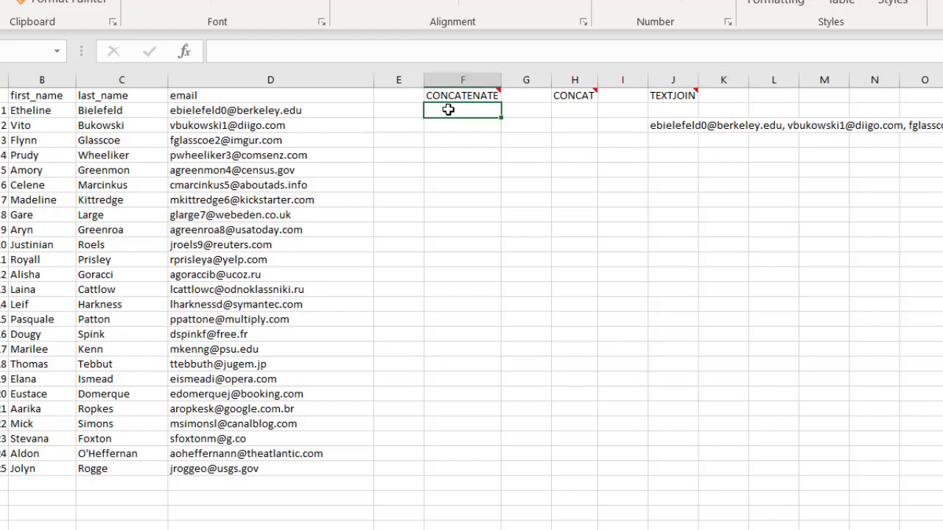
text(=)
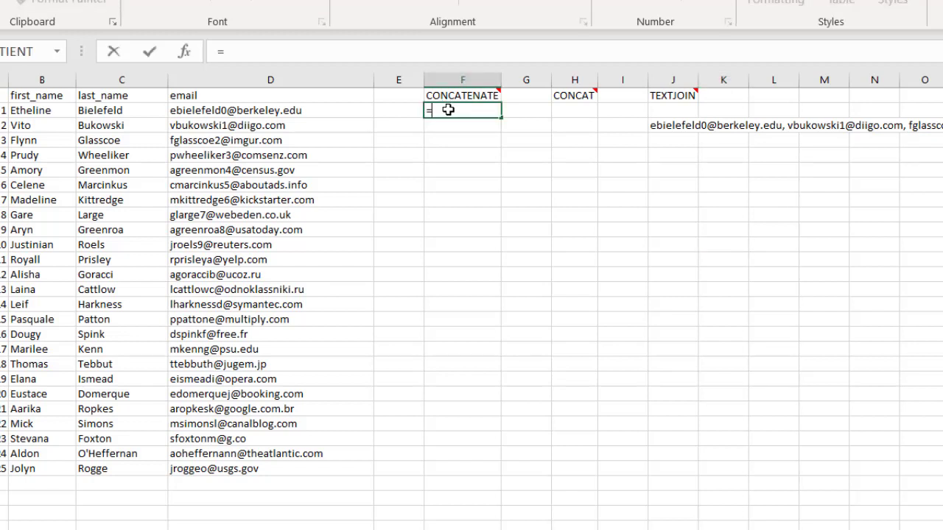
click(283, 110)
key(Return)
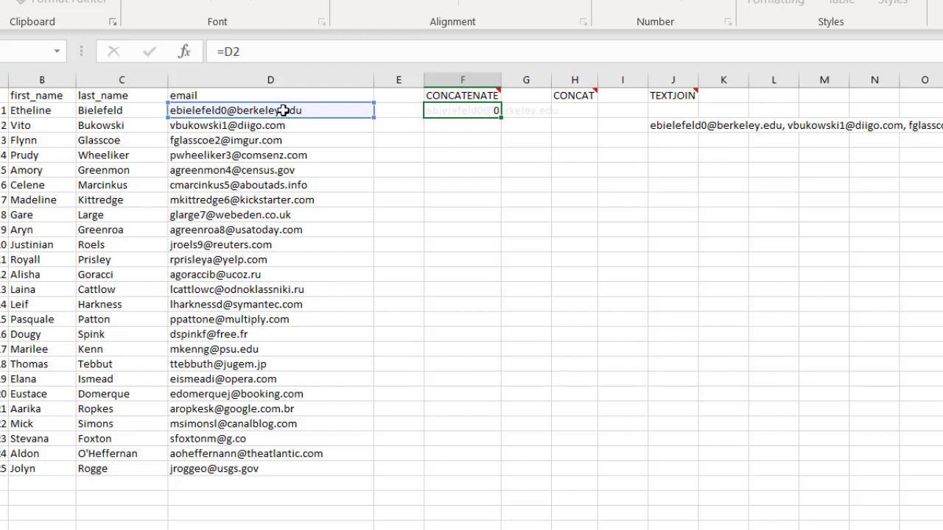
Join the second email with the cell above by entering =CONCATENATE(D3,", ",F2) in F3.
text(=)
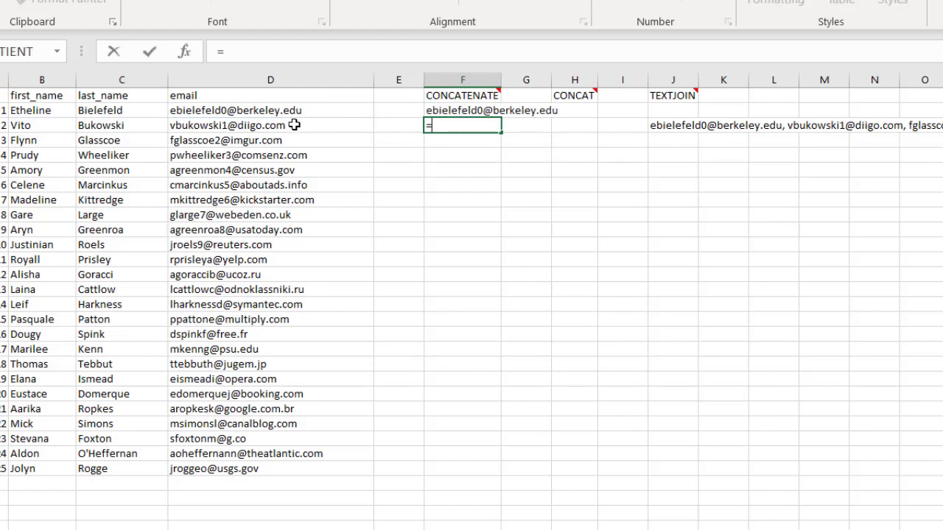
text(conc)
double_click(461, 157)
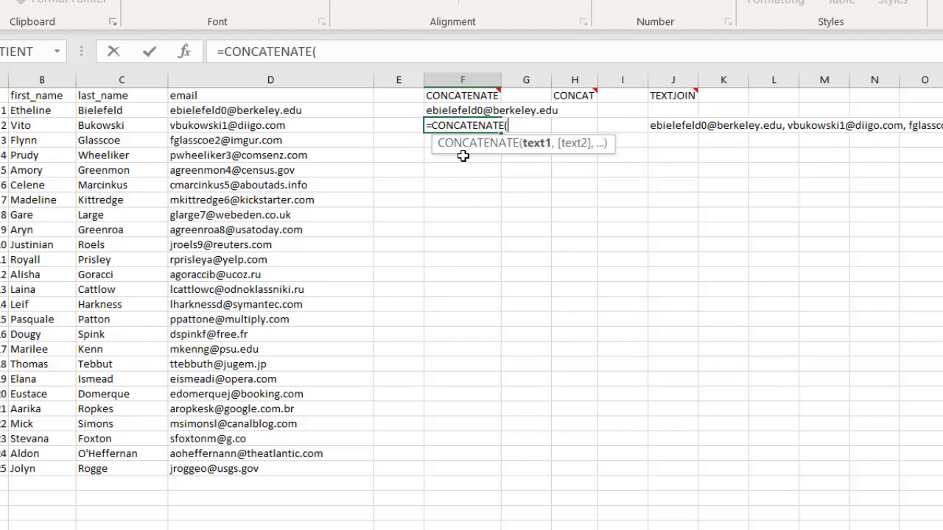
click(286, 126)
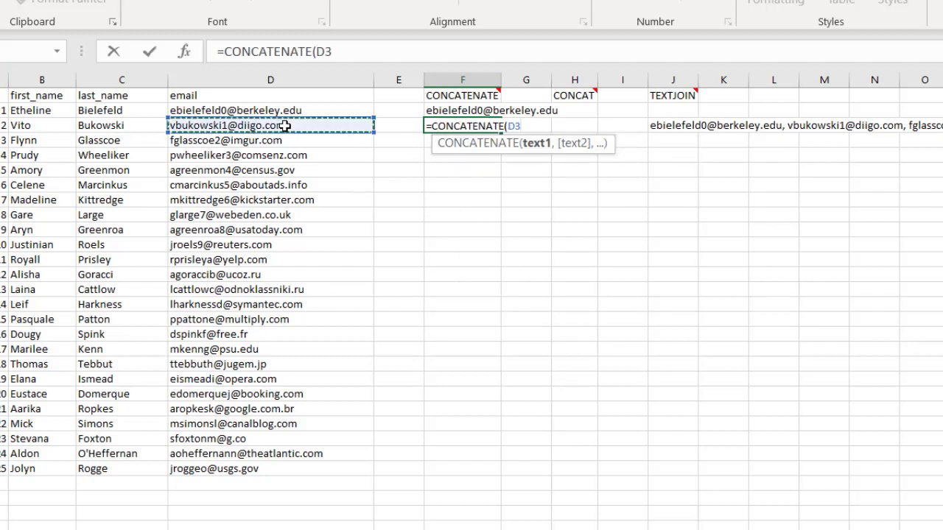
text(,")
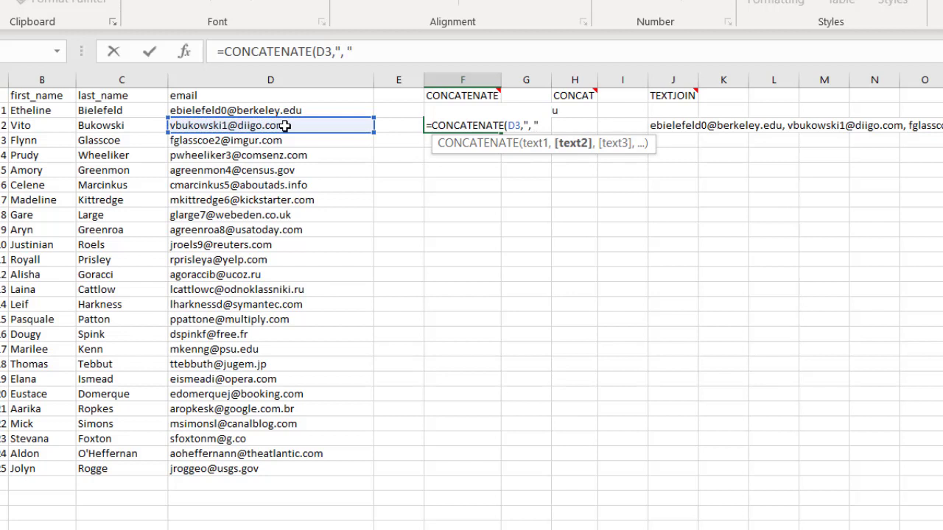
text(, ",)
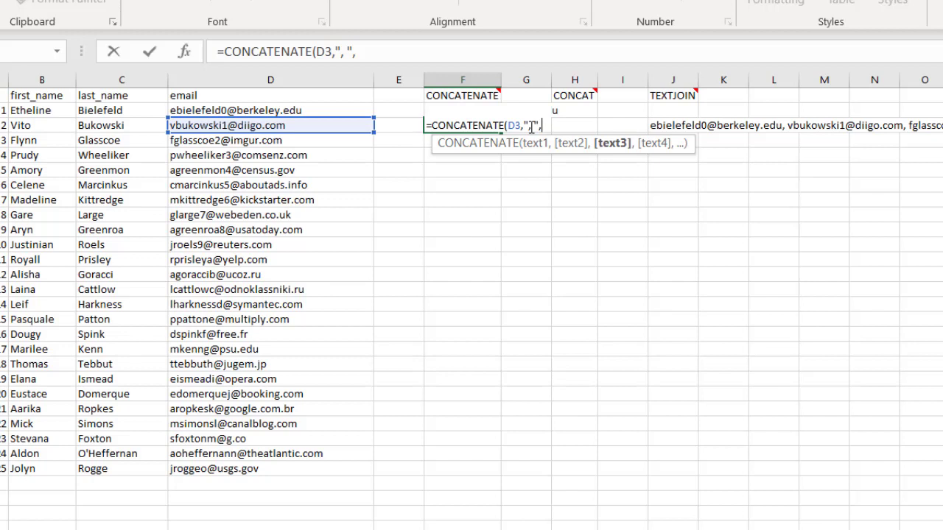
text(f2)
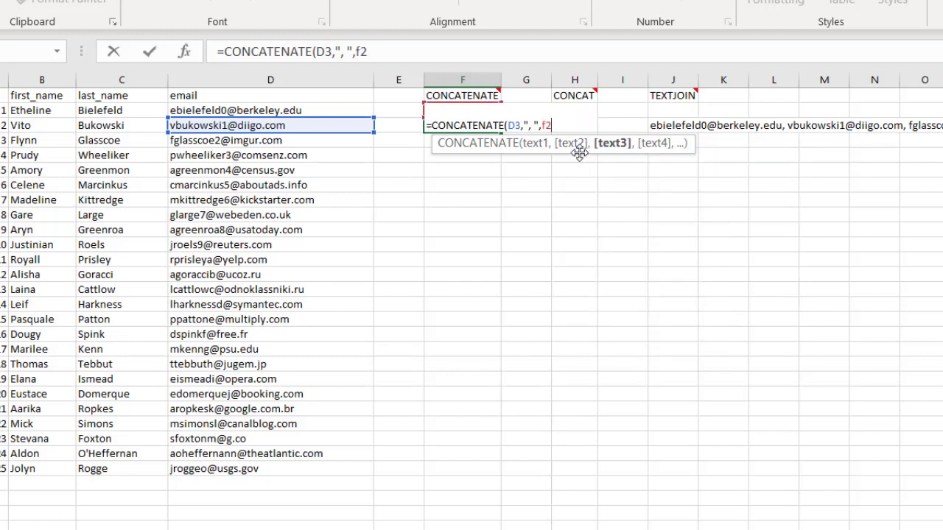
text())
key(Return)
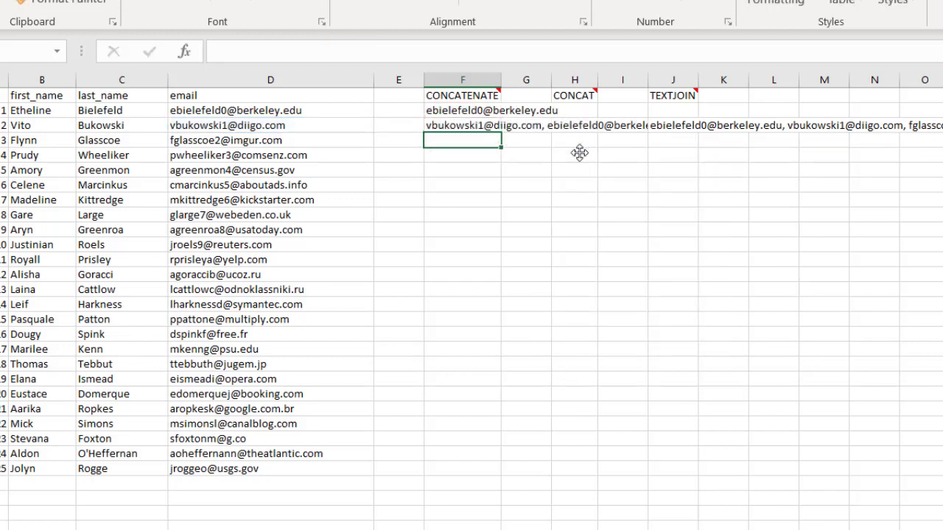
Widen column G and fill the CONCATENATE formula in F3 down through F26.
click(467, 125)
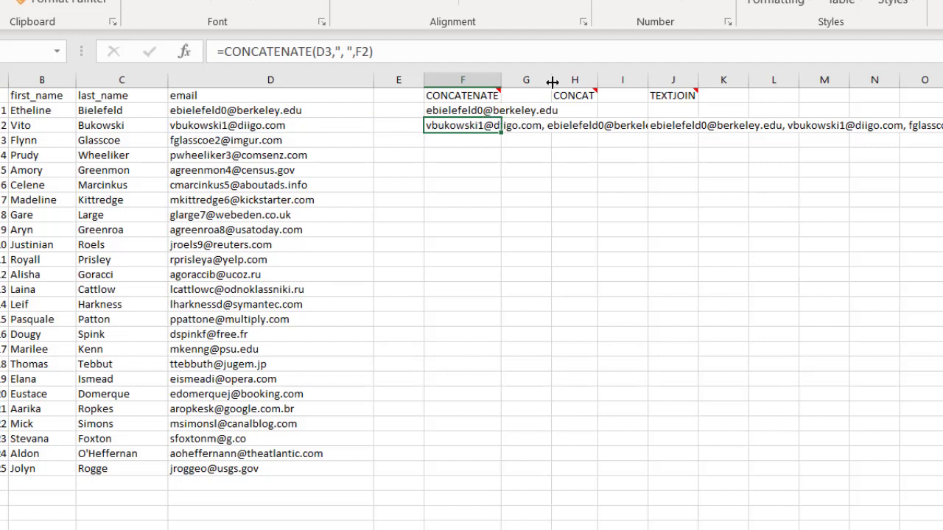
drag(552, 81, 703, 82)
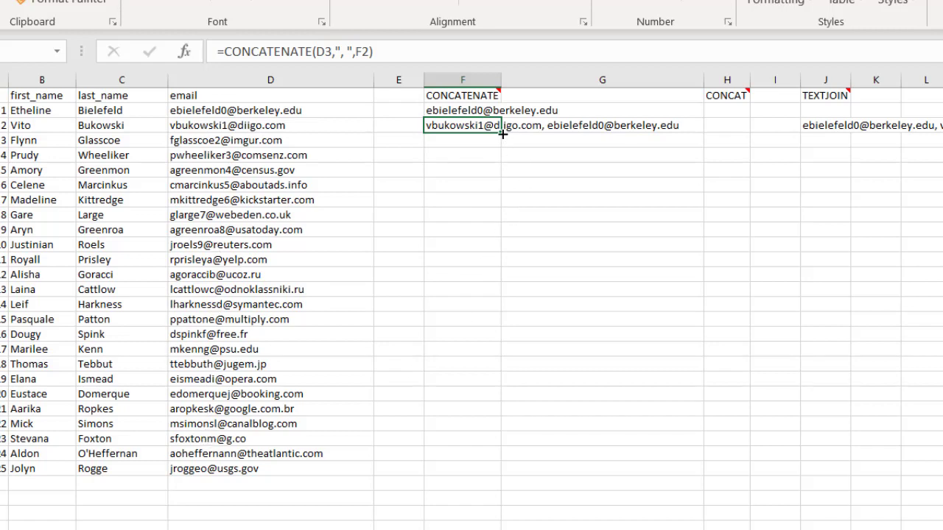
drag(501, 134, 481, 477)
click(473, 470)
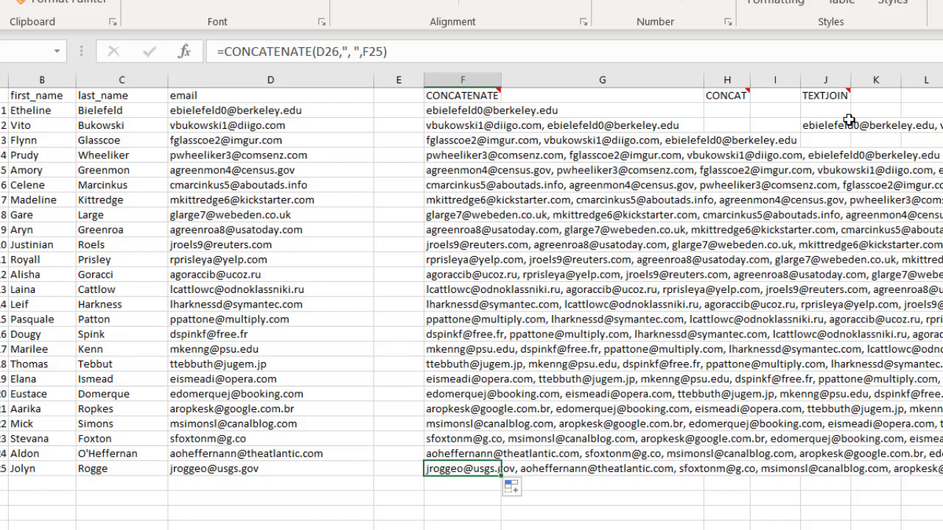
Review the CONCAT, TEXTJOIN and CONCATENATE header cells in row 1 and the version note on CONCAT.
click(734, 95)
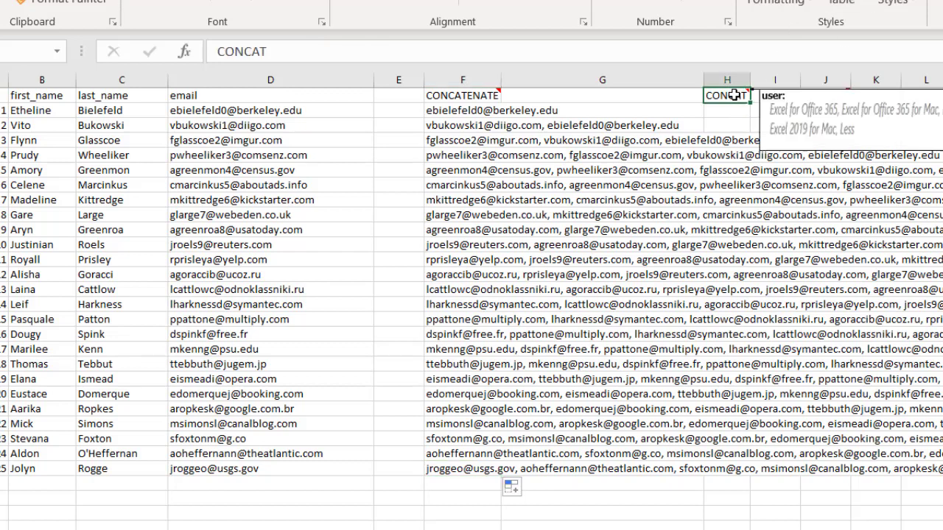
click(828, 96)
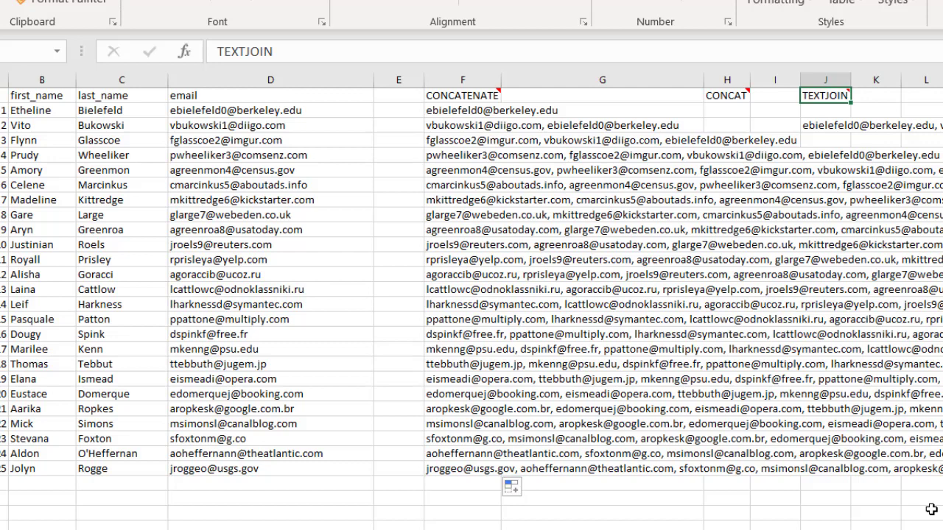
click(486, 97)
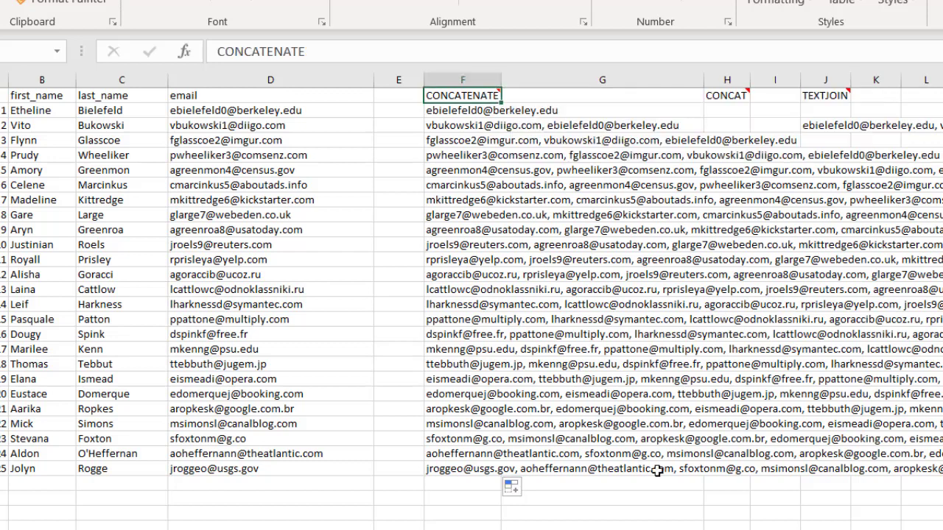